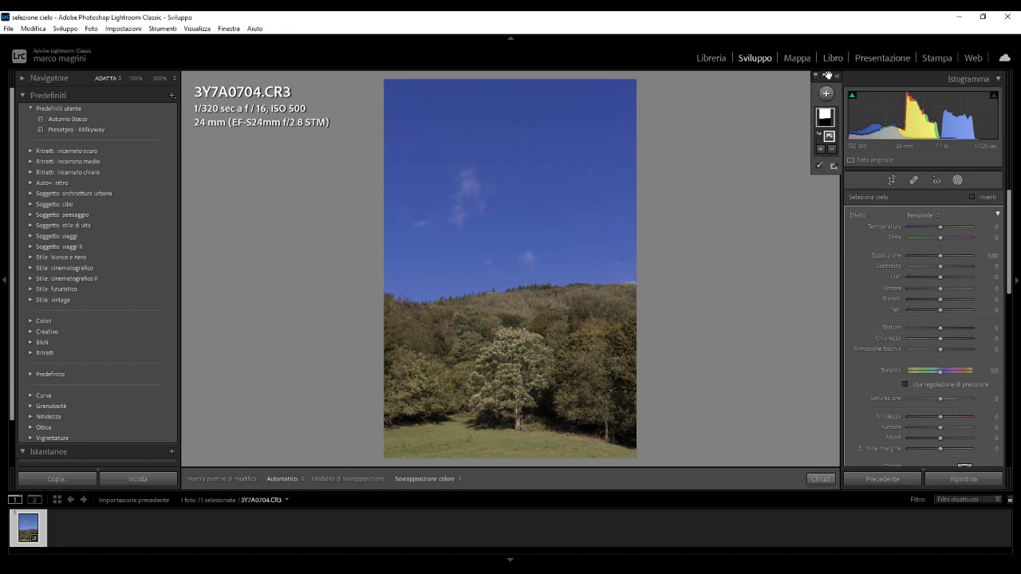
Step: Undock the masks panel, expand it to its full view, and place it over the empty area beside the photo
drag(826, 75, 772, 91)
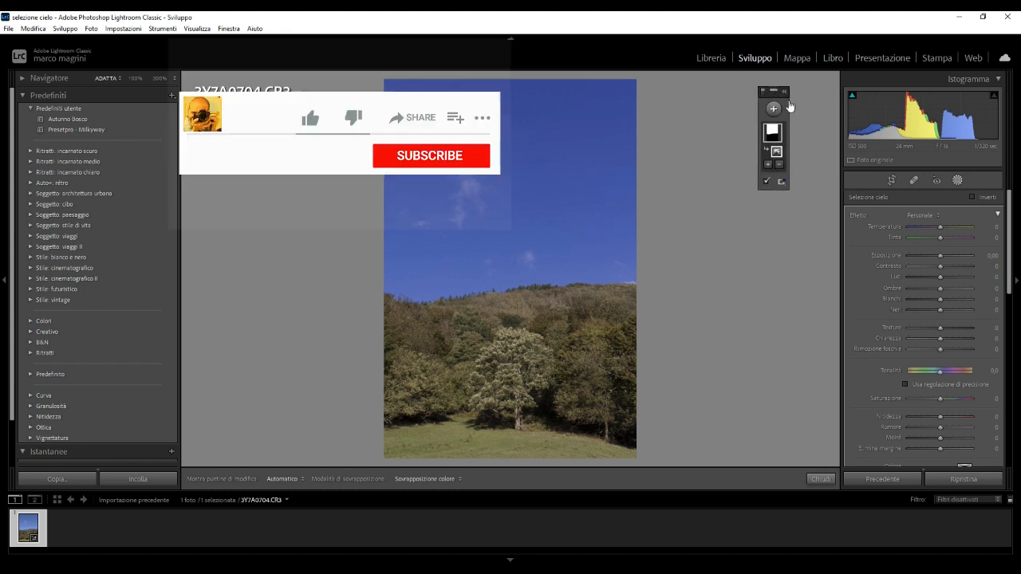
click(784, 91)
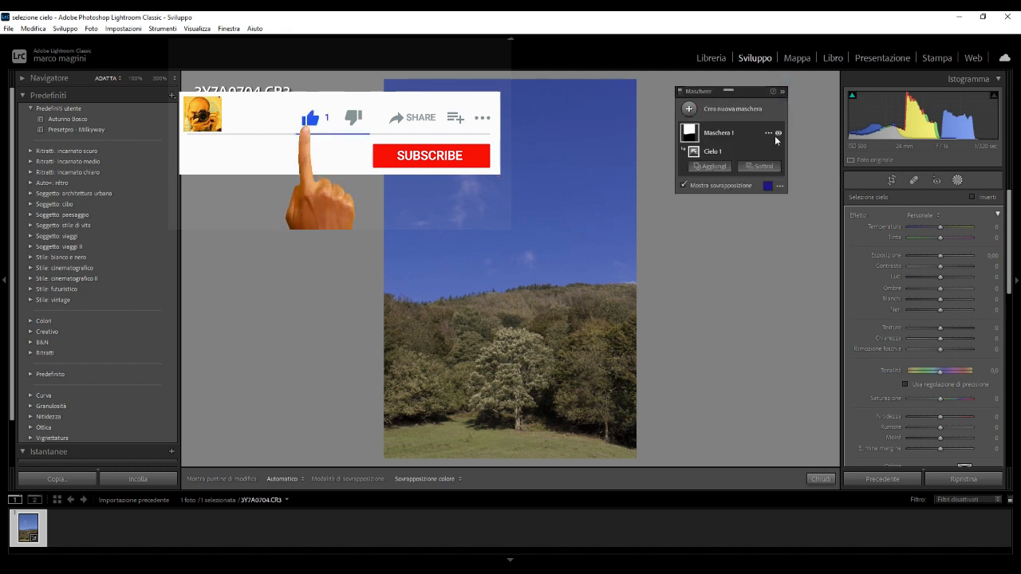
drag(748, 89, 789, 78)
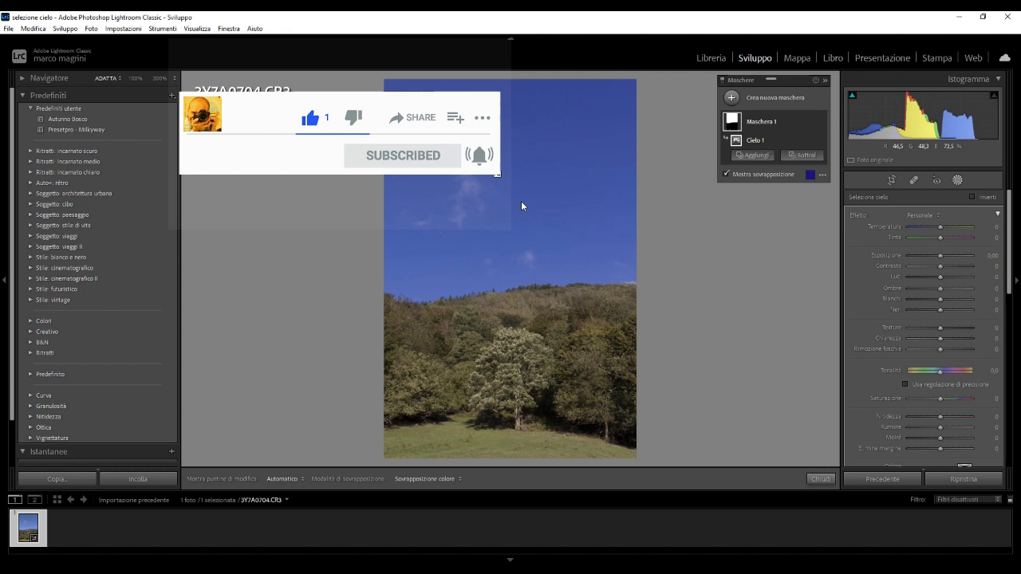
Step: Toggle the sky mask's colour overlay to check its coverage, leaving the overlay turned off
click(727, 174)
click(727, 173)
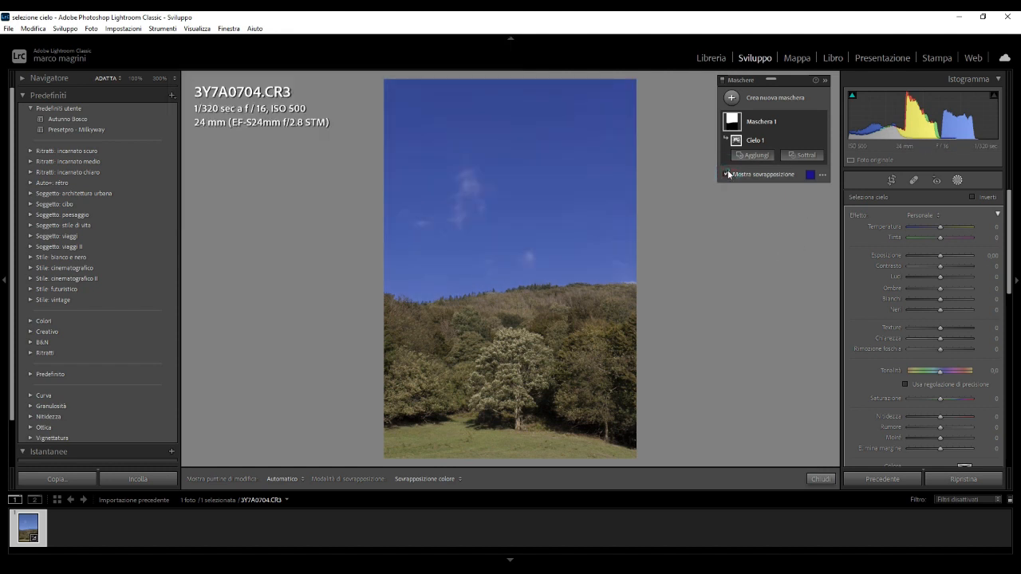
click(726, 174)
Step: Compare the photo with Maschera 1 disabled and enabled, and preview its overlay once more
mouse_move(735, 124)
click(821, 123)
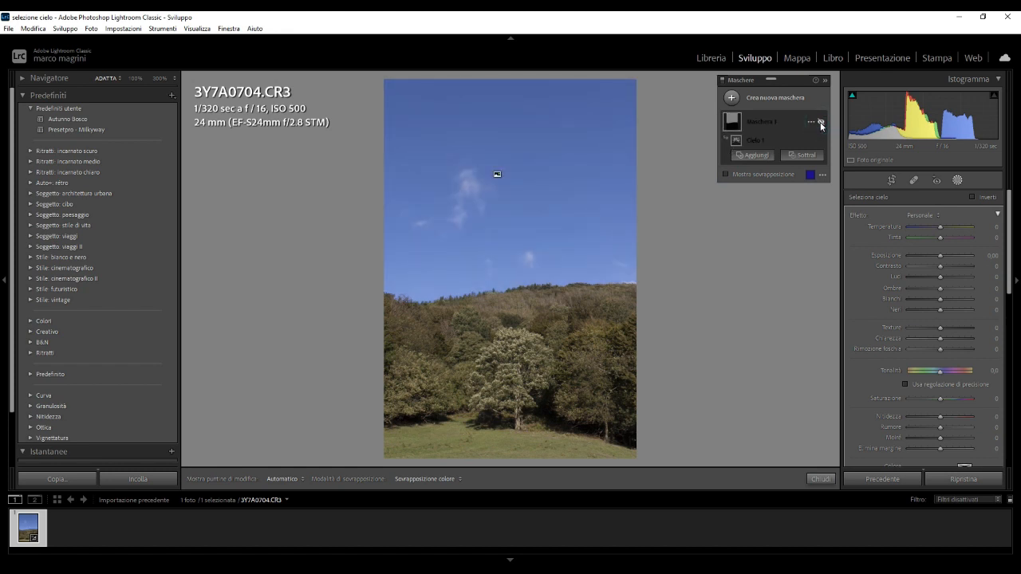
click(821, 122)
click(821, 123)
click(821, 123)
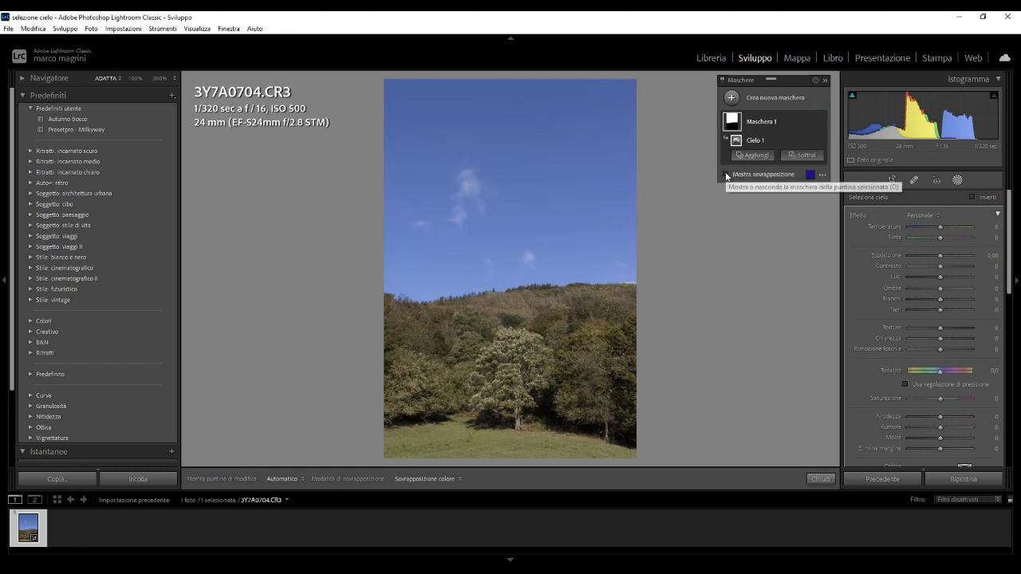
click(725, 174)
click(726, 174)
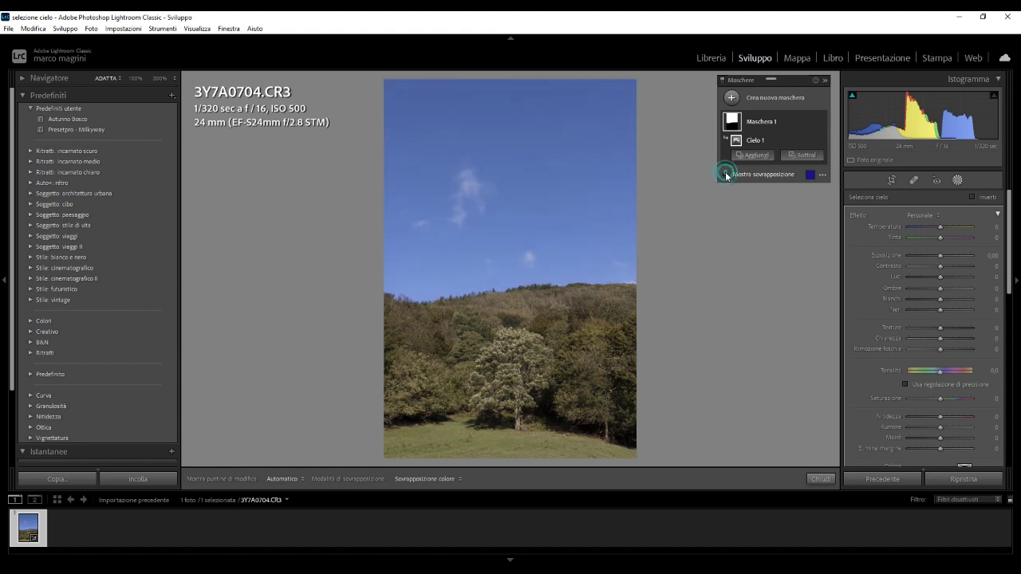
Step: Change the mask overlay colour to red and preview it over the sky
click(810, 174)
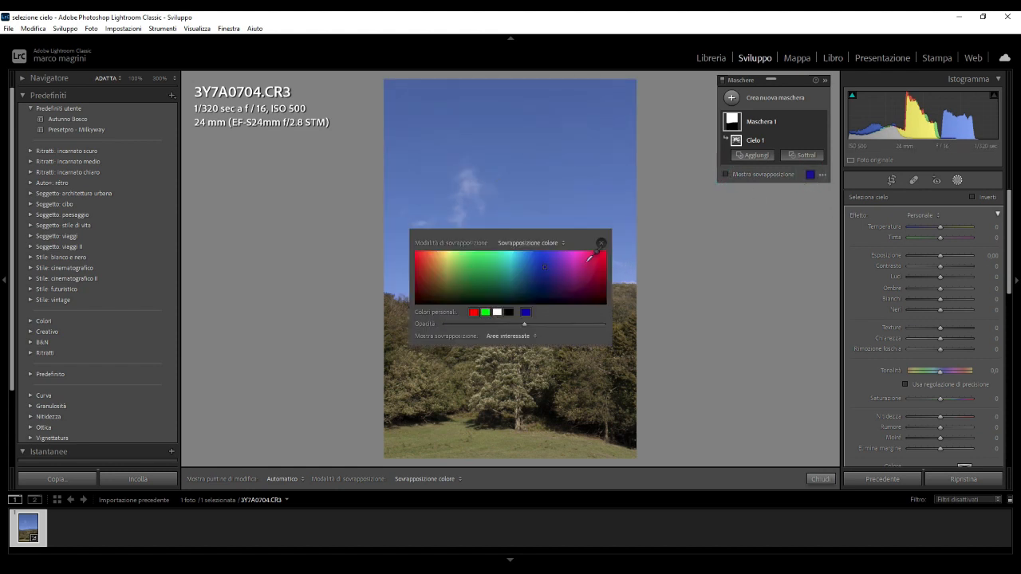
click(422, 263)
click(602, 242)
click(725, 174)
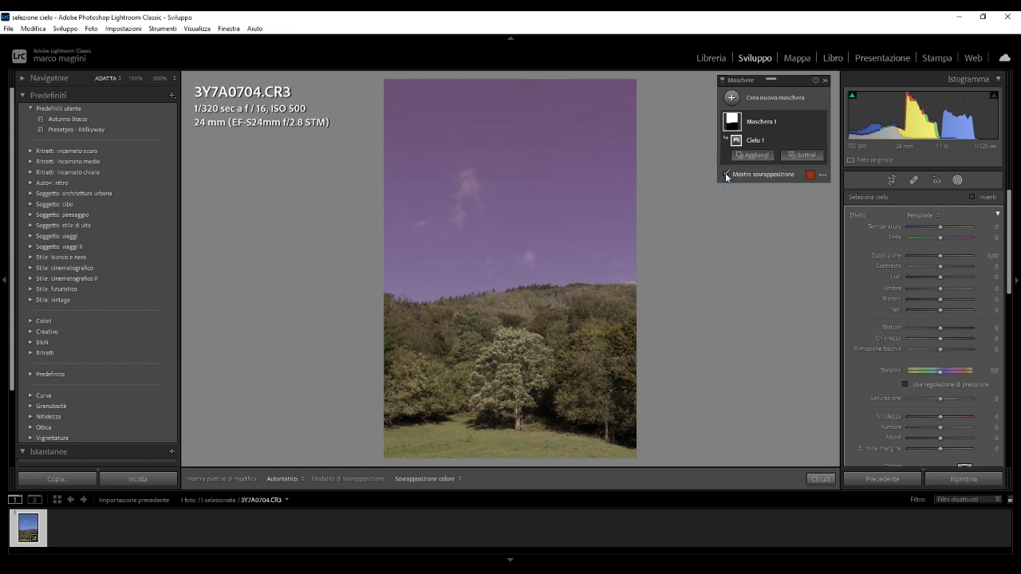
click(724, 174)
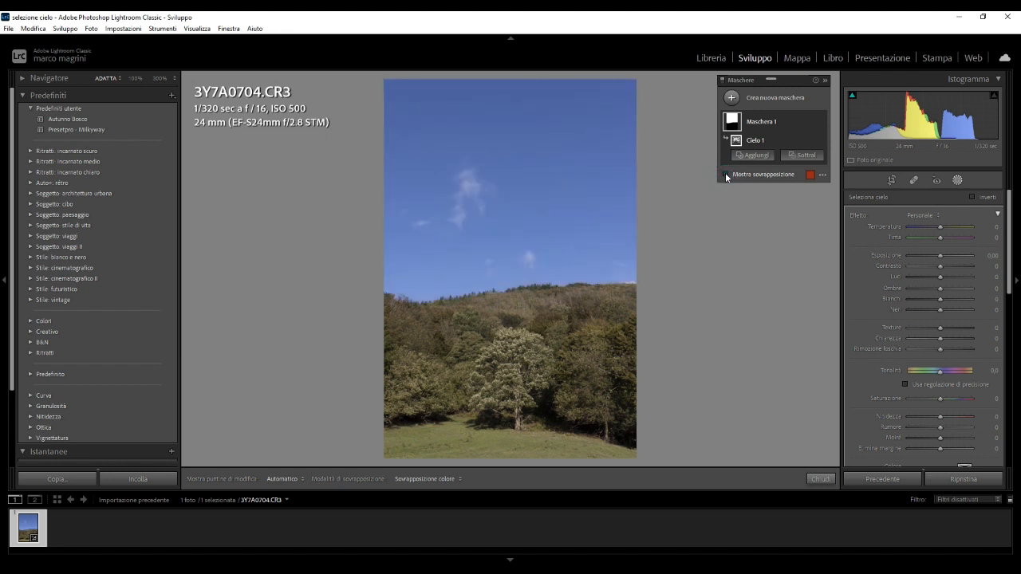
Step: Set the mask overlay colour to blue, raise its opacity well above the middle, and show the overlay
click(810, 175)
click(537, 266)
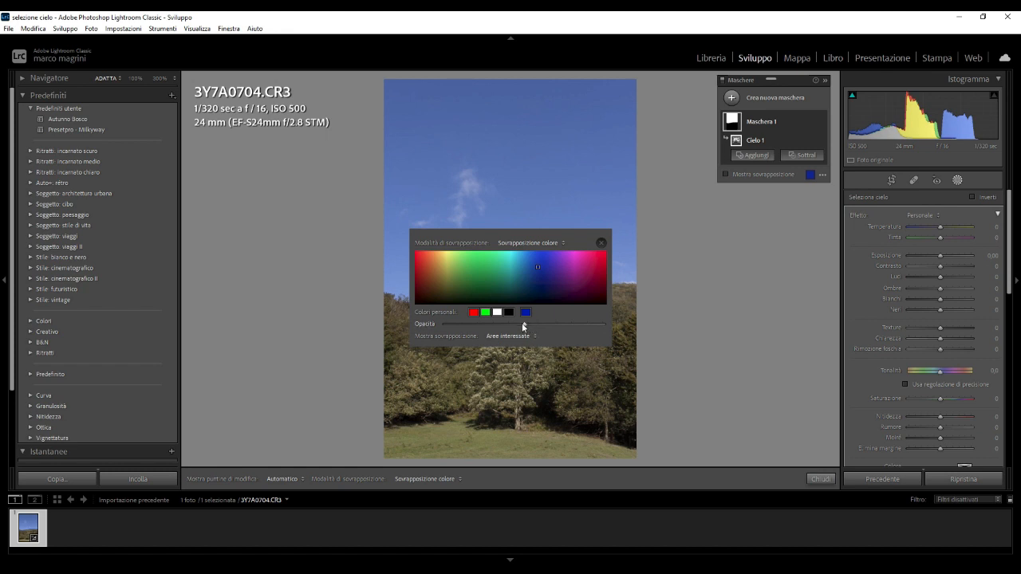
drag(524, 326, 536, 327)
click(725, 174)
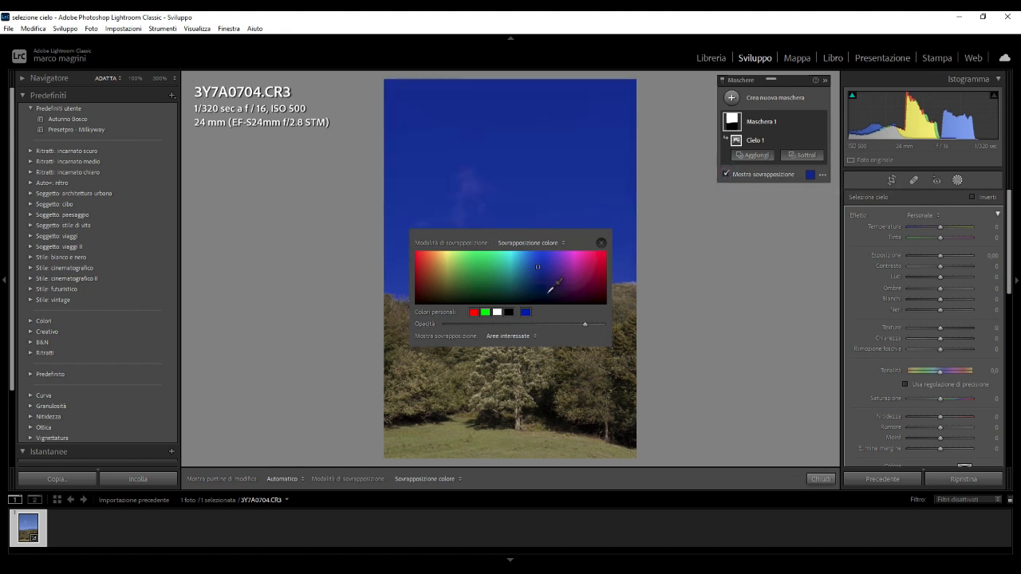
Step: Try the red and black overlay swatches, choose green as the overlay colour, and hide the overlay
click(474, 312)
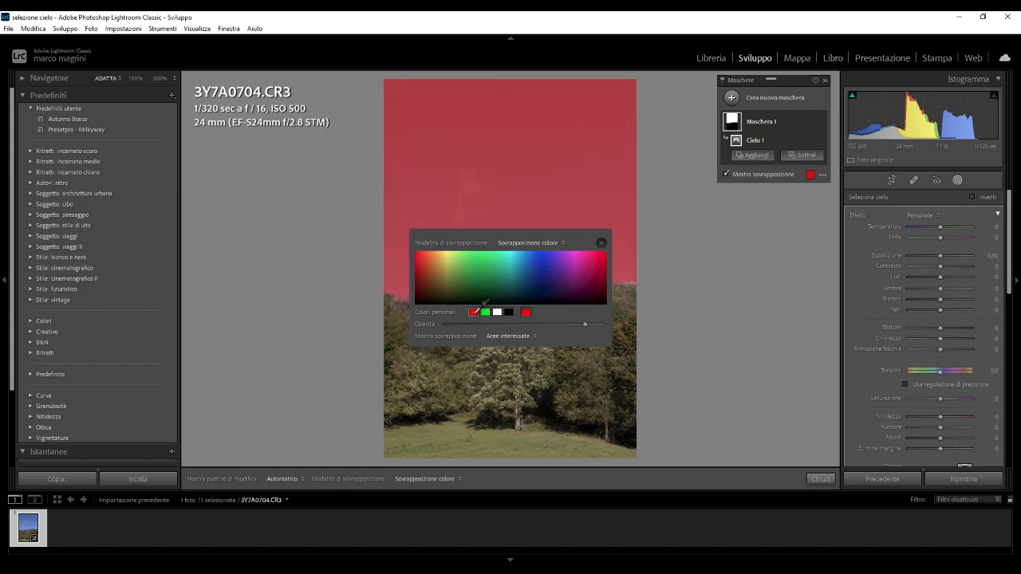
click(509, 311)
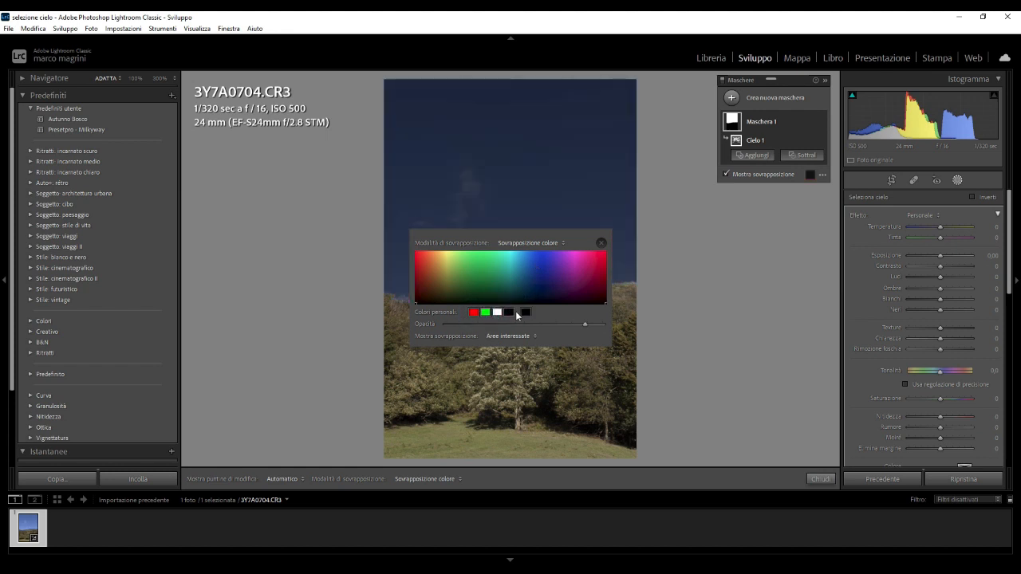
click(485, 313)
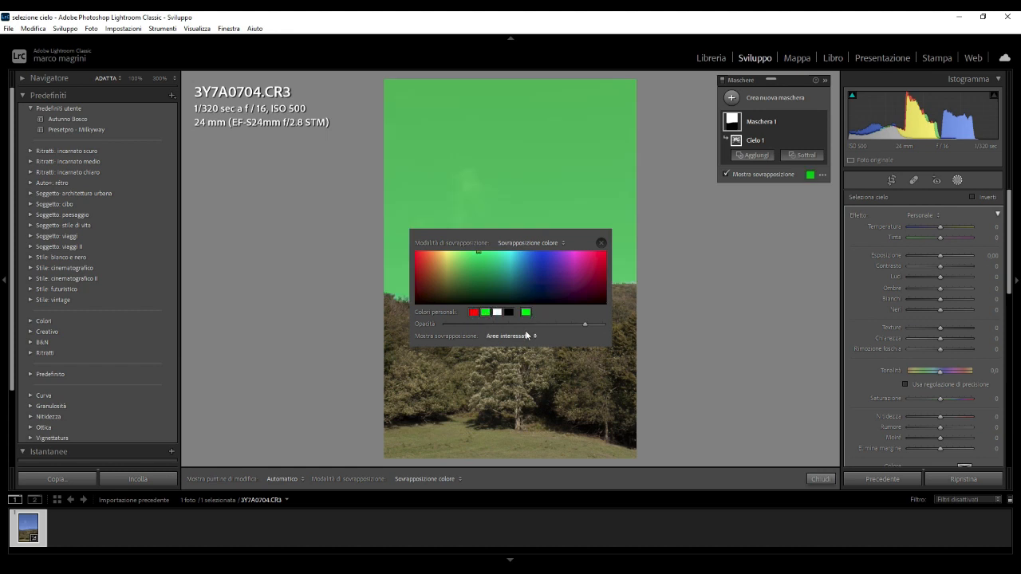
click(517, 336)
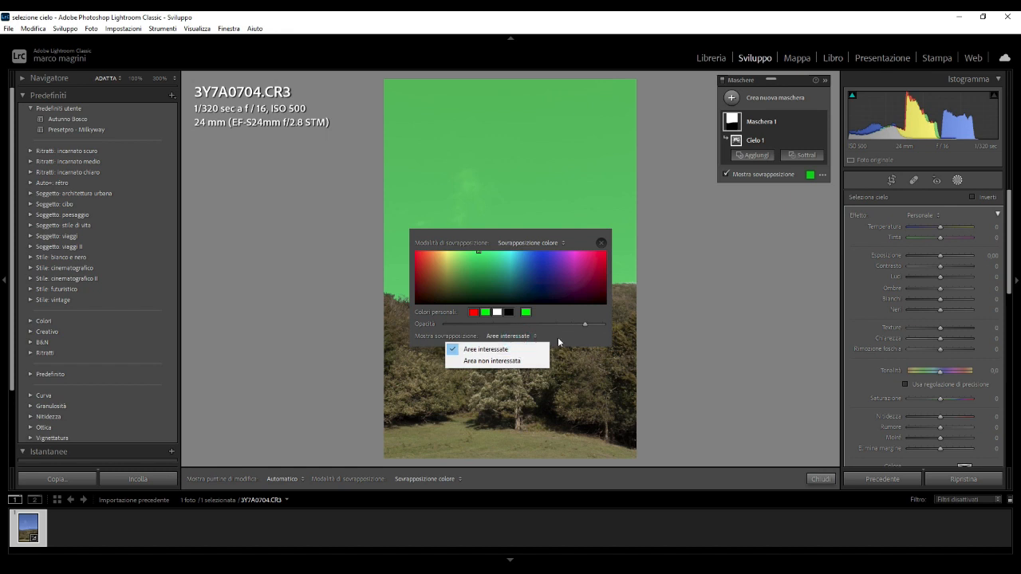
click(558, 336)
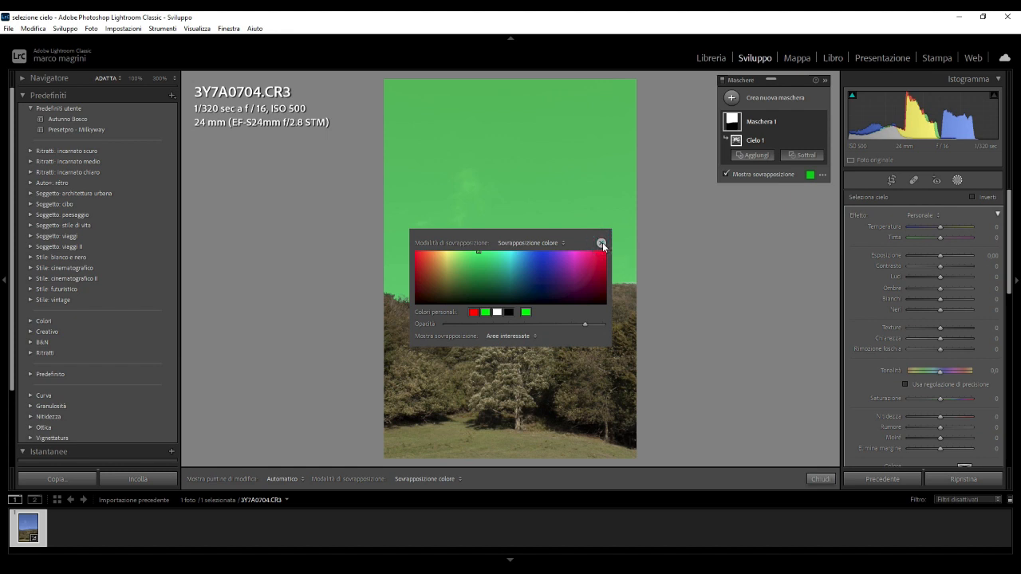
click(602, 243)
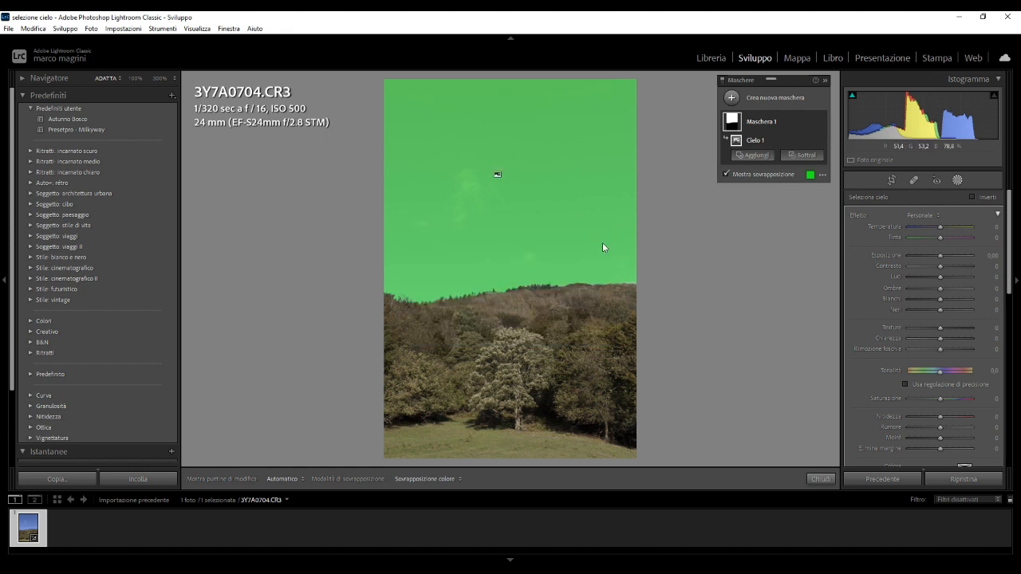
click(726, 175)
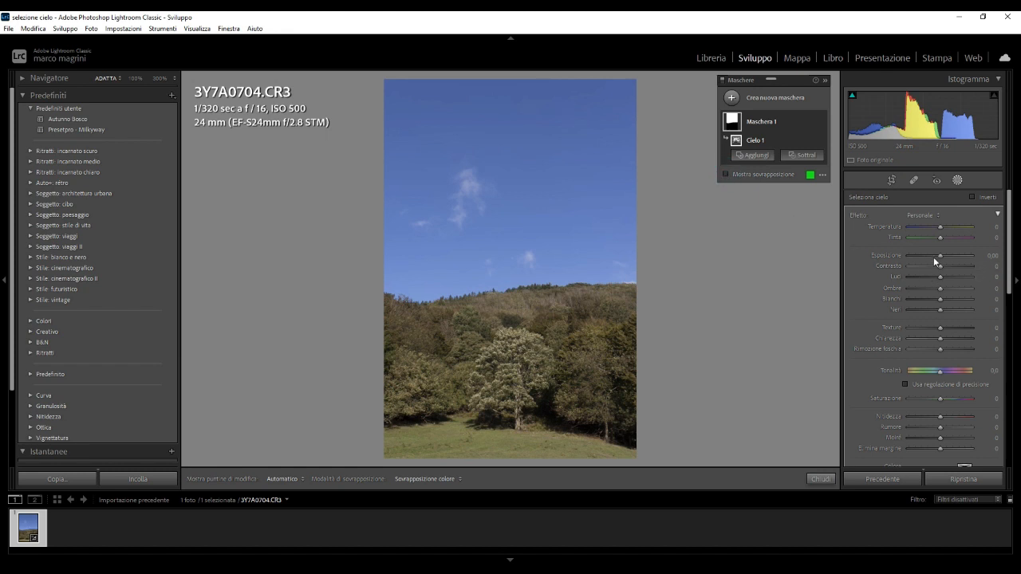
Step: Adjust the sky mask to exposure -0.27, highlights -80, shadows 83, whites 42, blacks -27, texture 42 and clarity 42
drag(940, 258, 965, 289)
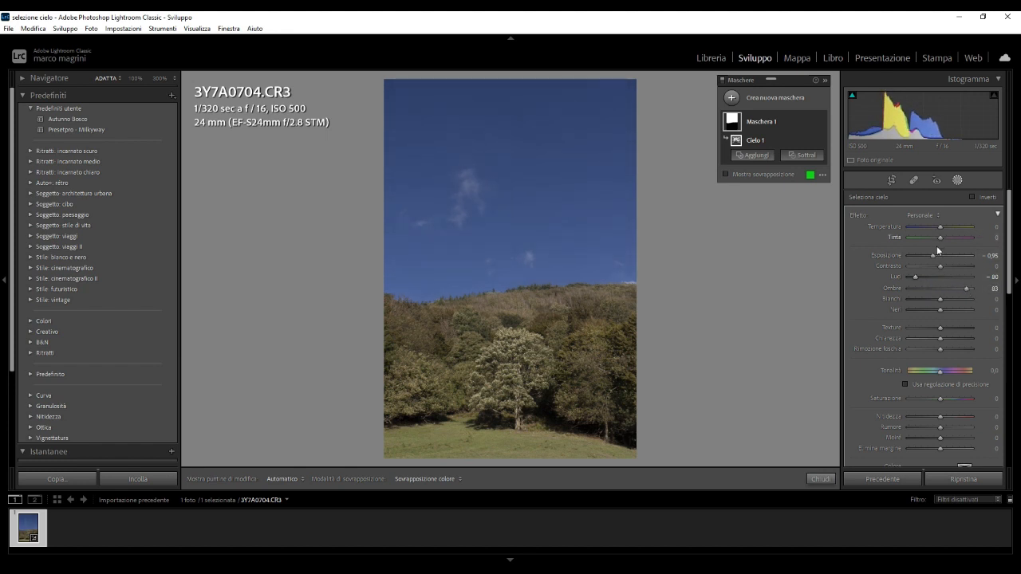
drag(931, 255, 937, 255)
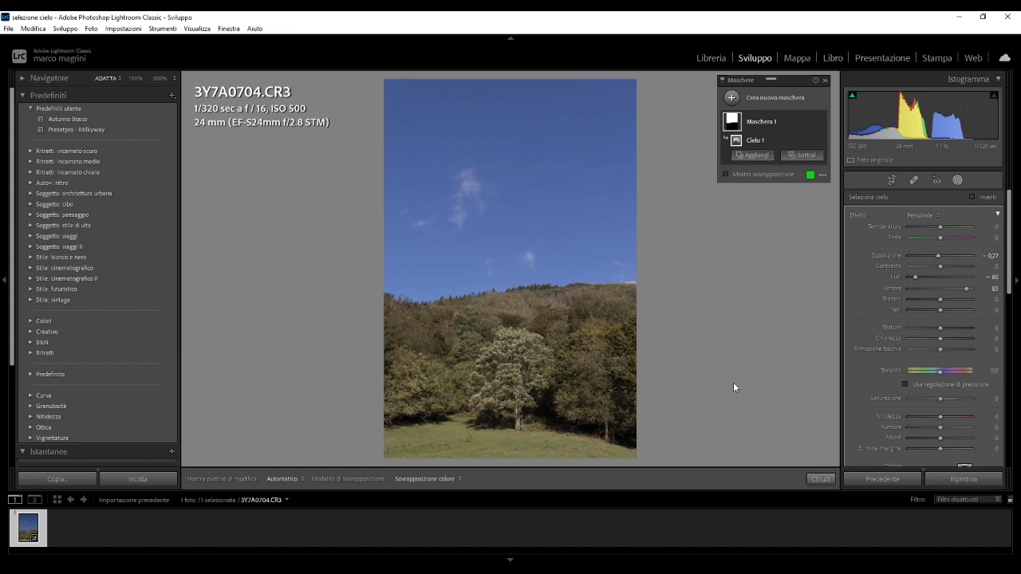
key(alt)
drag(941, 301, 949, 299)
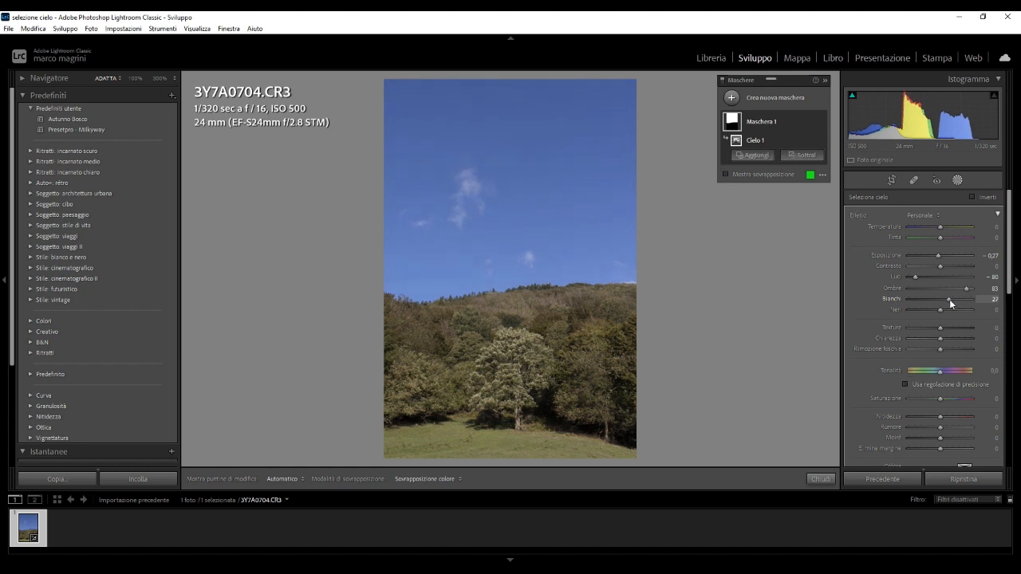
drag(949, 299, 954, 337)
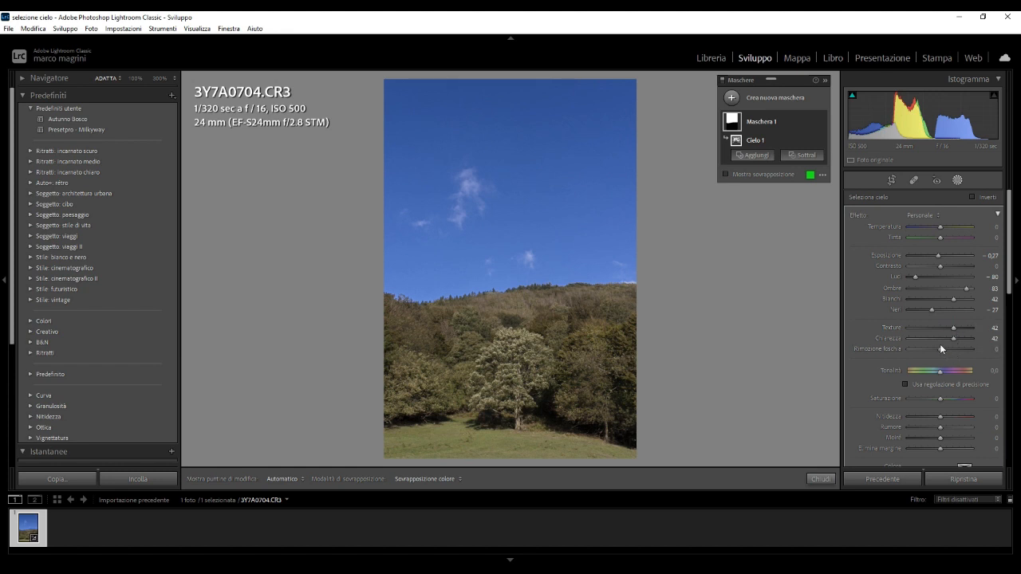
Step: Set the sky mask's dehaze to 10 and close the masking tool
drag(940, 347, 944, 346)
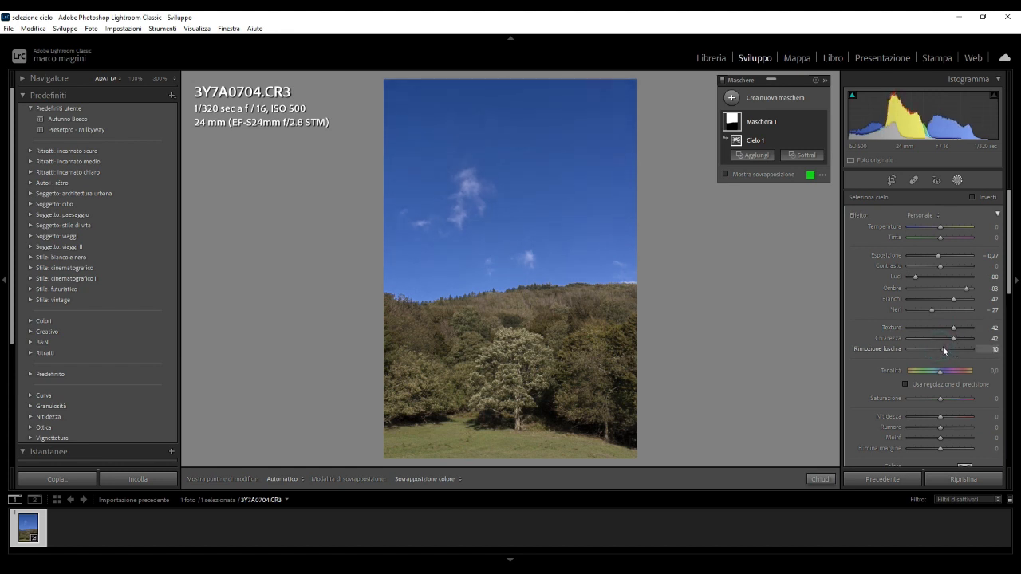
scroll(940, 367, down, 3)
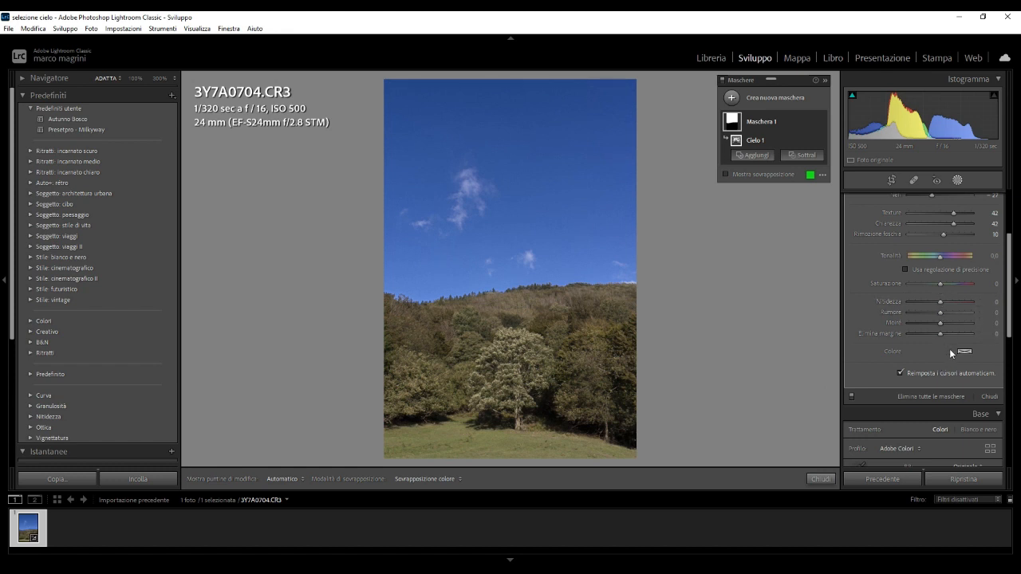
scroll(949, 343, up, 3)
click(814, 478)
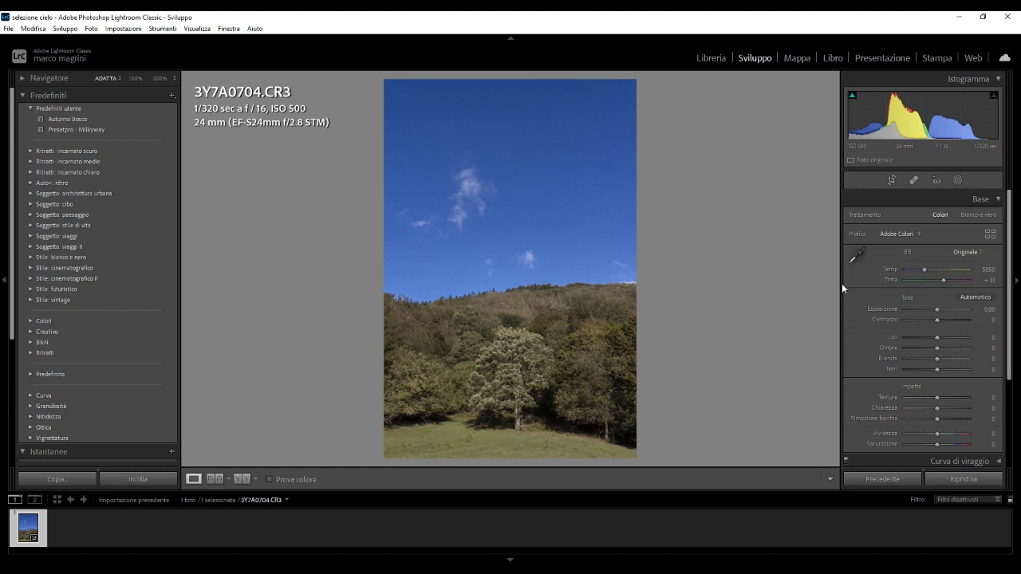
Step: Create a linear gradient mask covering the meadow and fading out at the hill's ridge, and hide its overlay
click(938, 310)
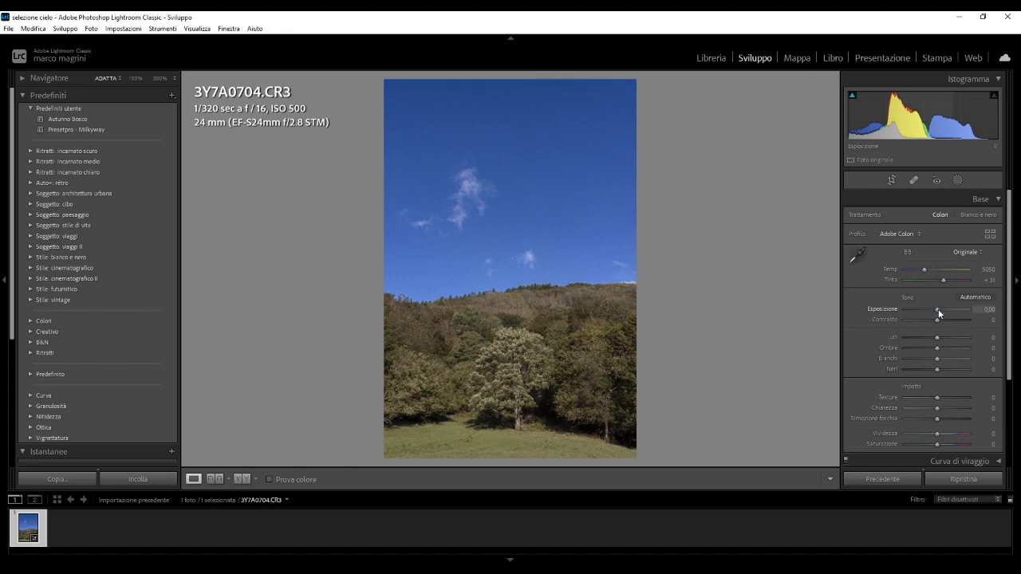
click(957, 181)
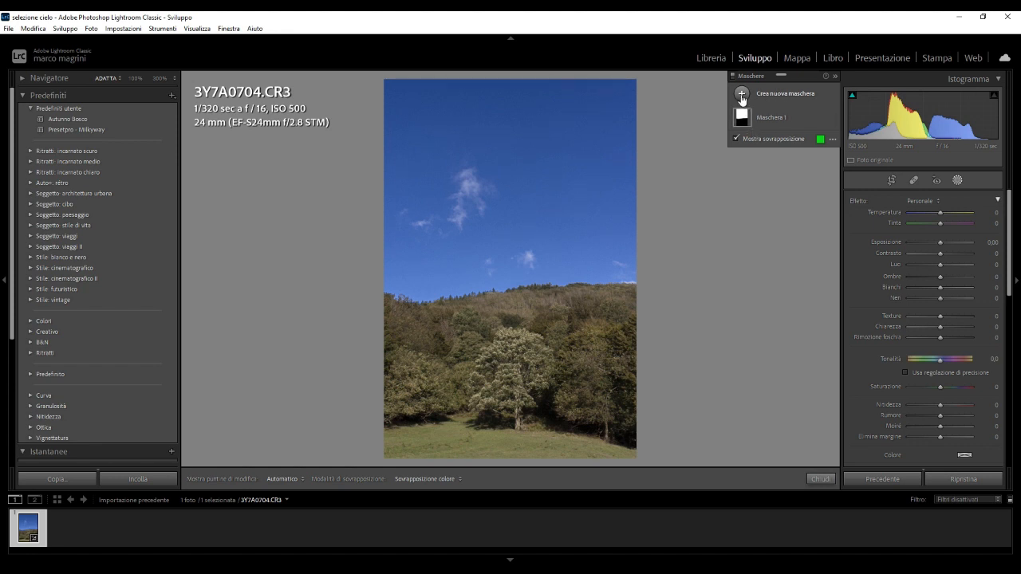
click(740, 95)
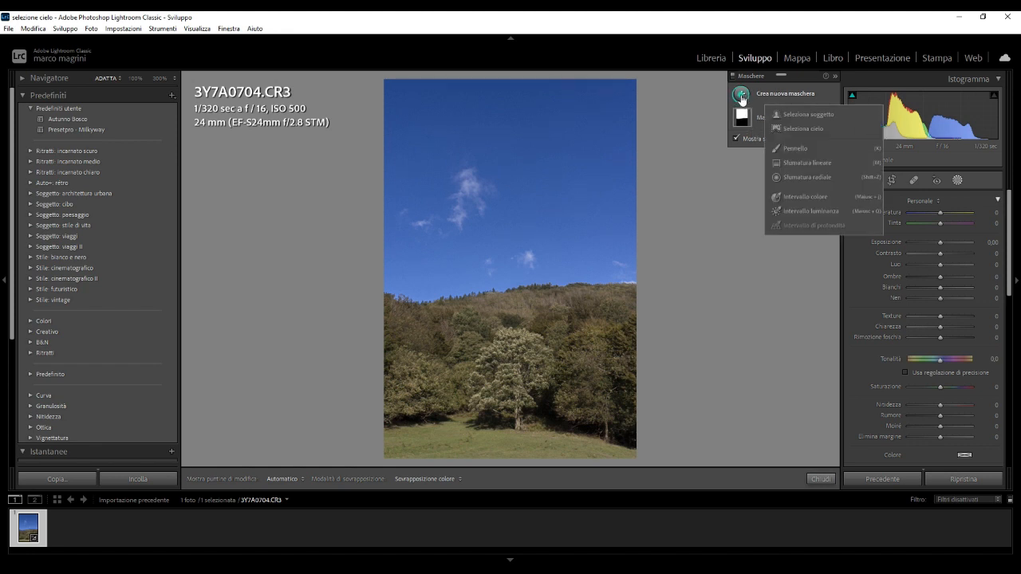
click(809, 162)
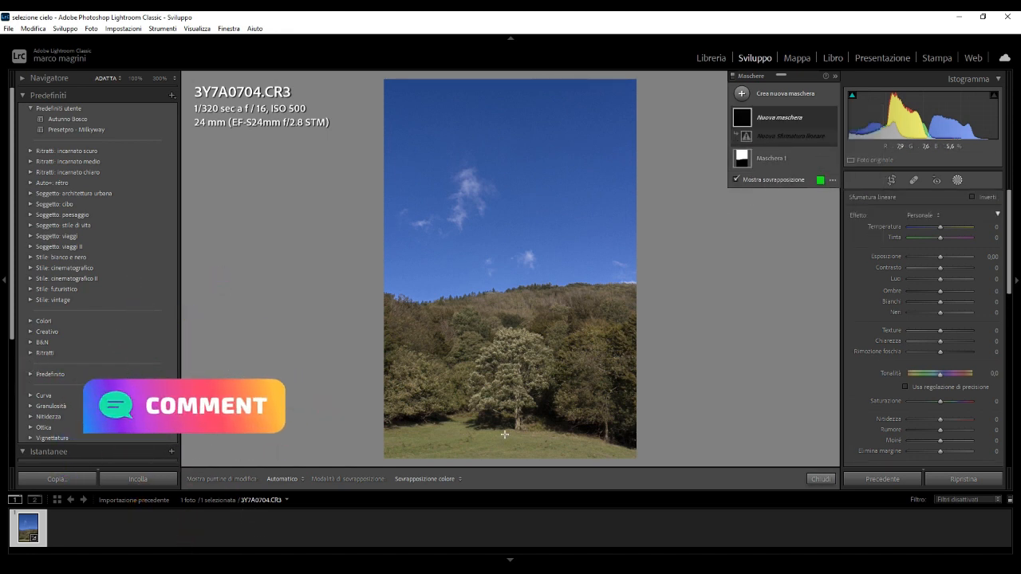
drag(505, 435, 505, 285)
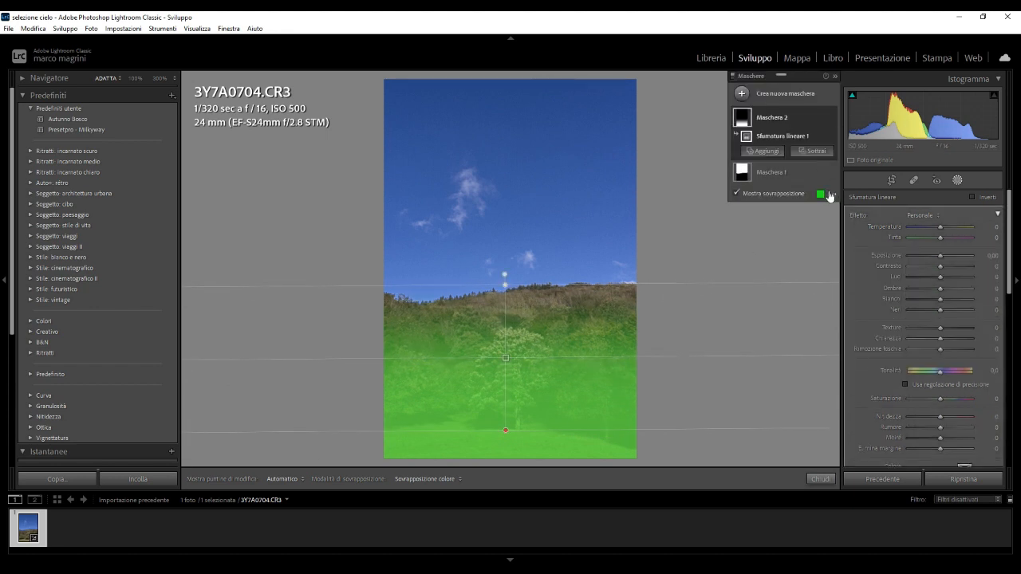
click(735, 193)
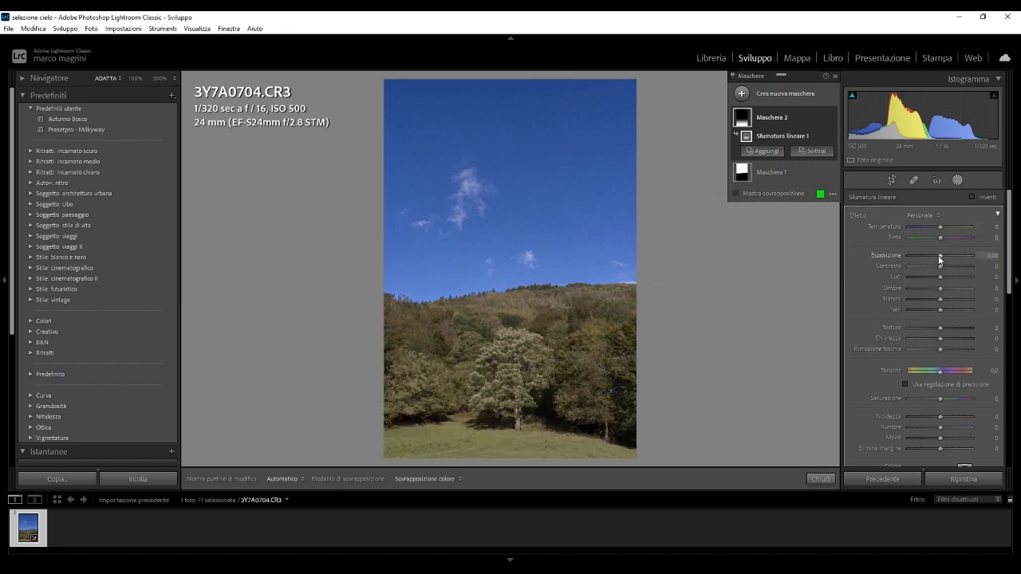
Step: Set the gradient's exposure to -0.75, highlights -80, shadows 76, whites 37, blacks -17, texture 39, clarity 47, dehaze 15, and close the masking tool
drag(938, 254, 947, 353)
key(alt)
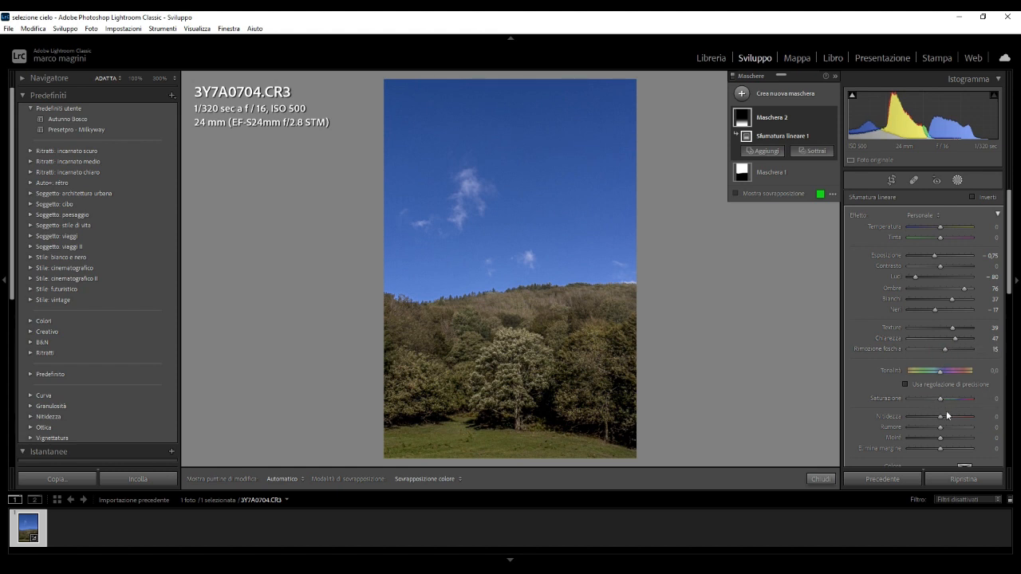
scroll(941, 405, down, 2)
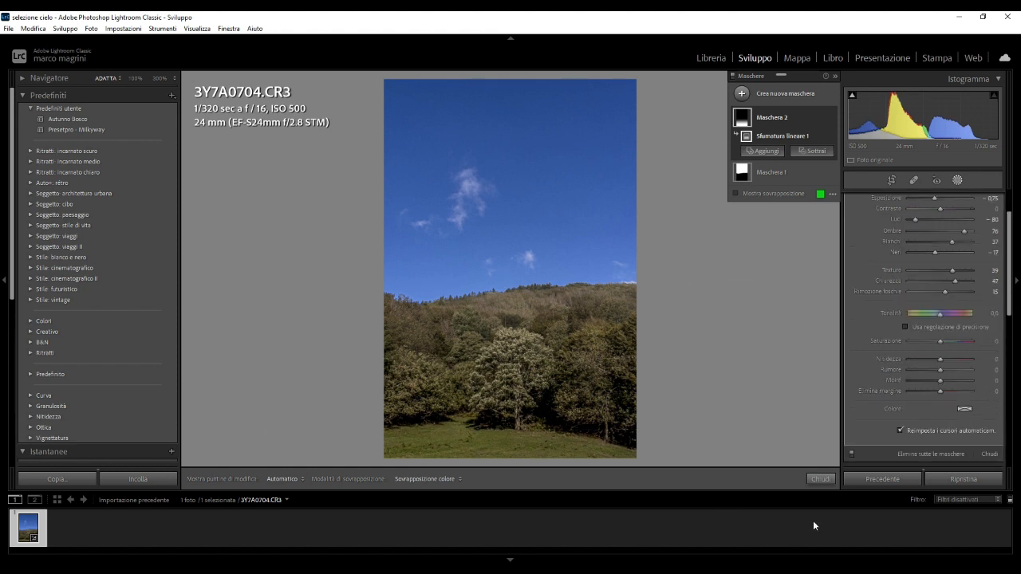
click(820, 479)
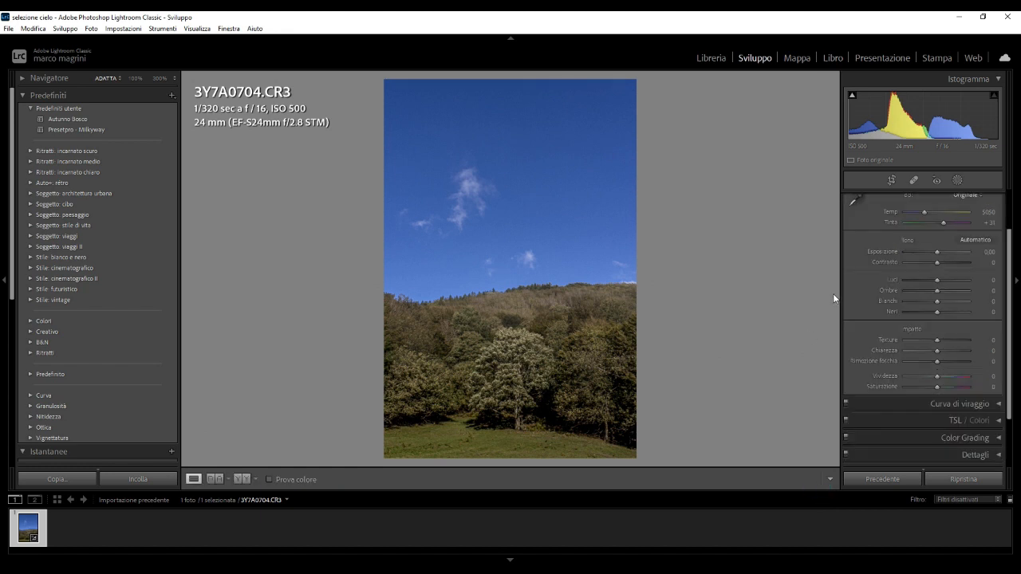
Step: Create a radial gradient mask around the light tree at the center of the meadow and hide its overlay
click(957, 181)
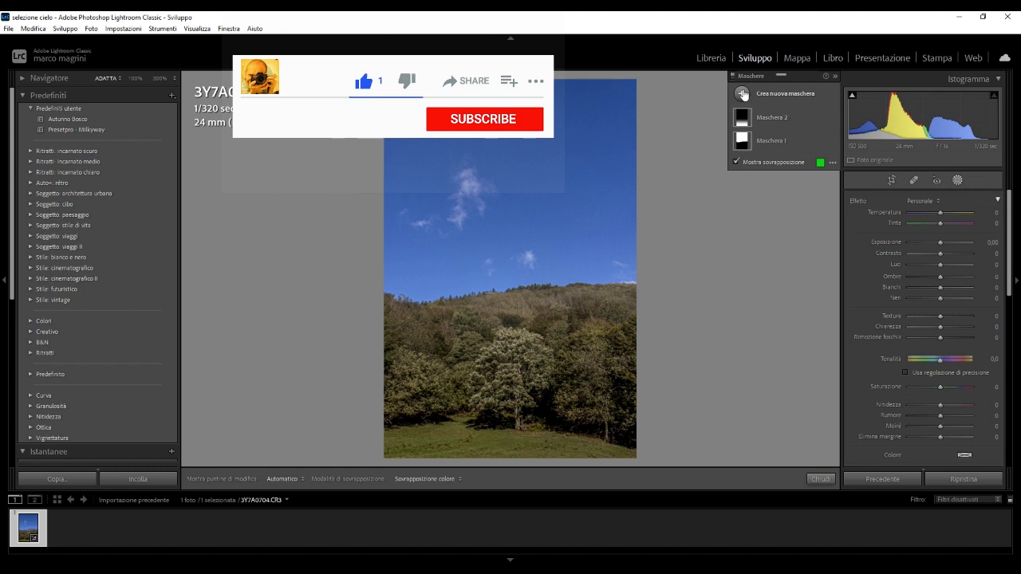
click(776, 96)
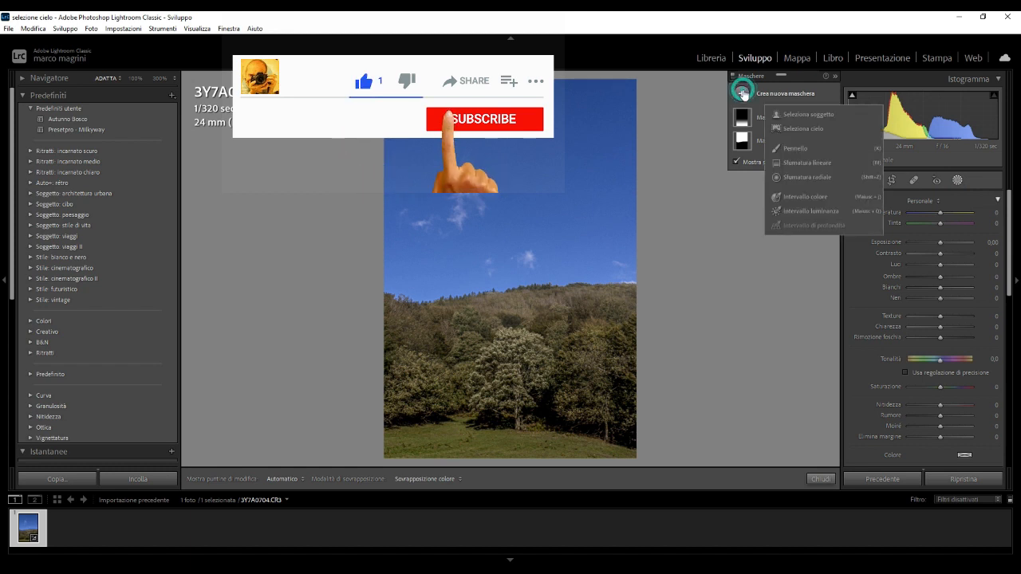
click(794, 177)
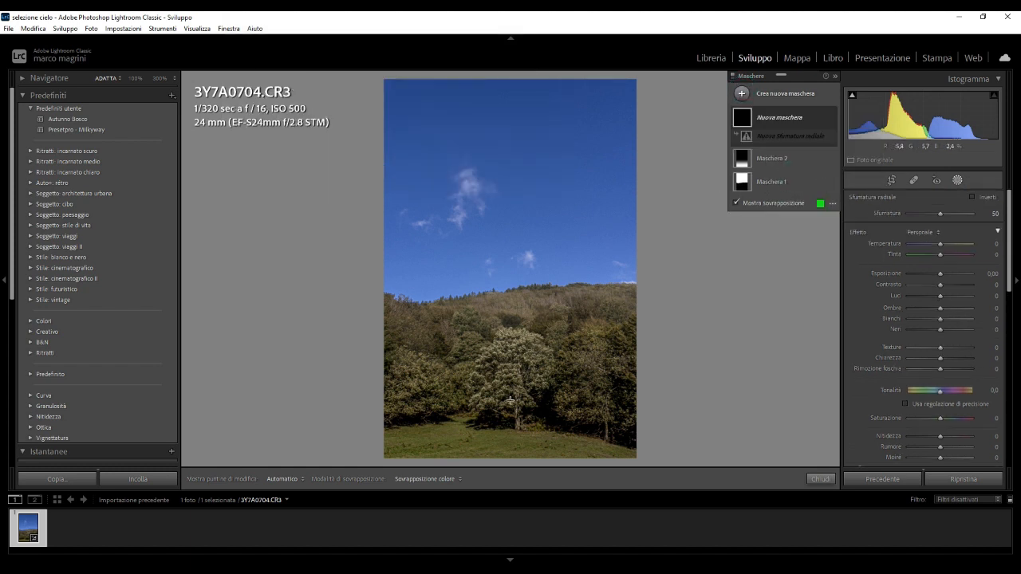
mouse_move(511, 400)
mouse_down()
mouse_move(537, 347)
mouse_move(569, 326)
mouse_move(508, 388)
mouse_up()
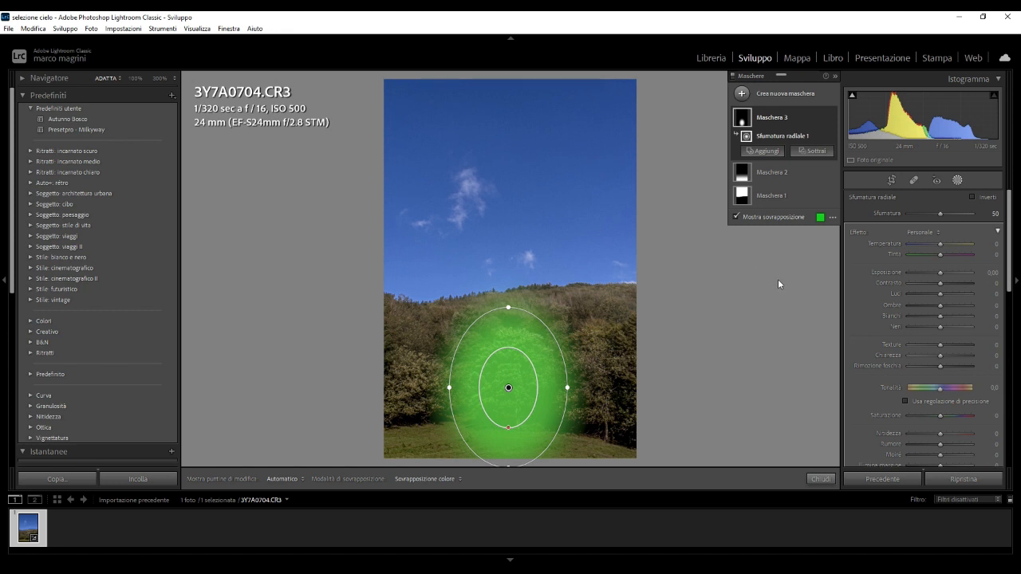
click(737, 216)
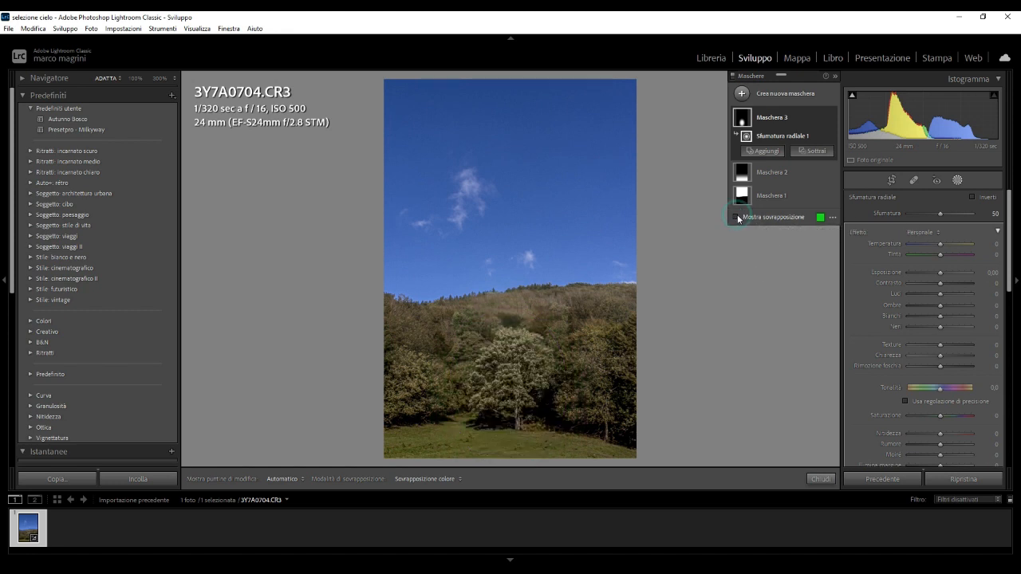
click(737, 216)
click(736, 217)
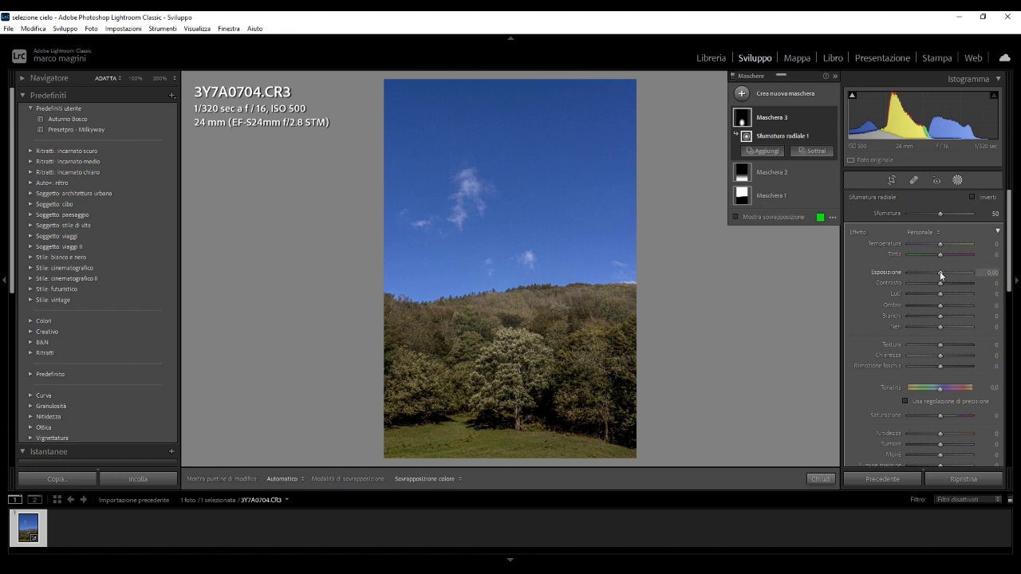
Step: Try the radial gradient inverted with exposure at 0.20, and turn the inversion off again
click(972, 198)
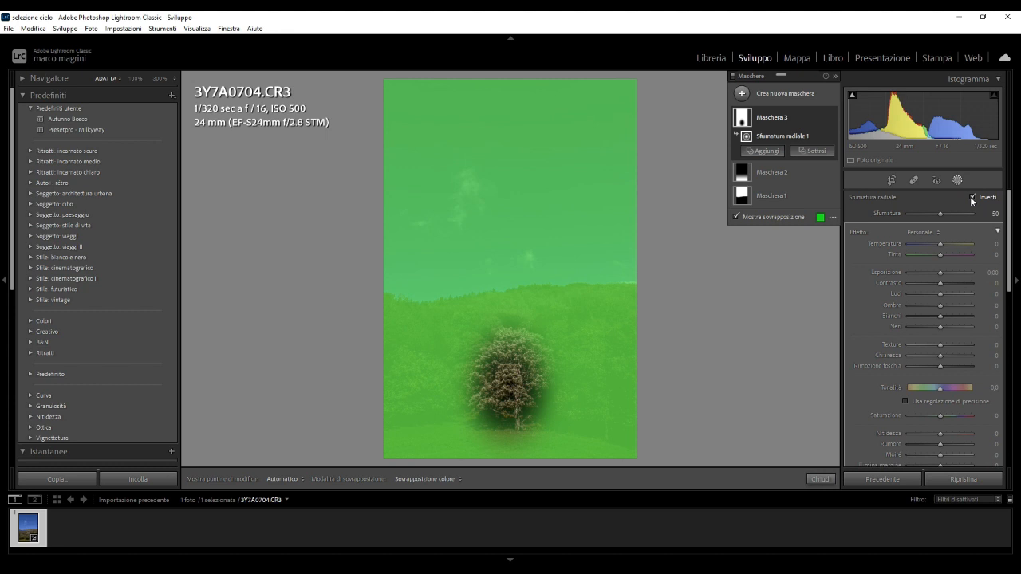
click(972, 198)
click(971, 197)
click(736, 216)
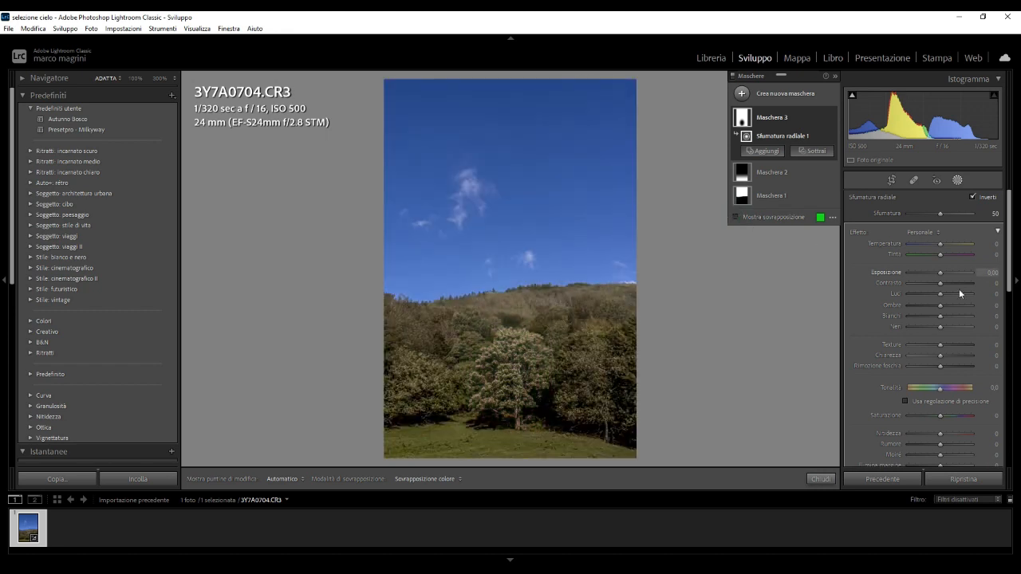
drag(937, 270, 940, 269)
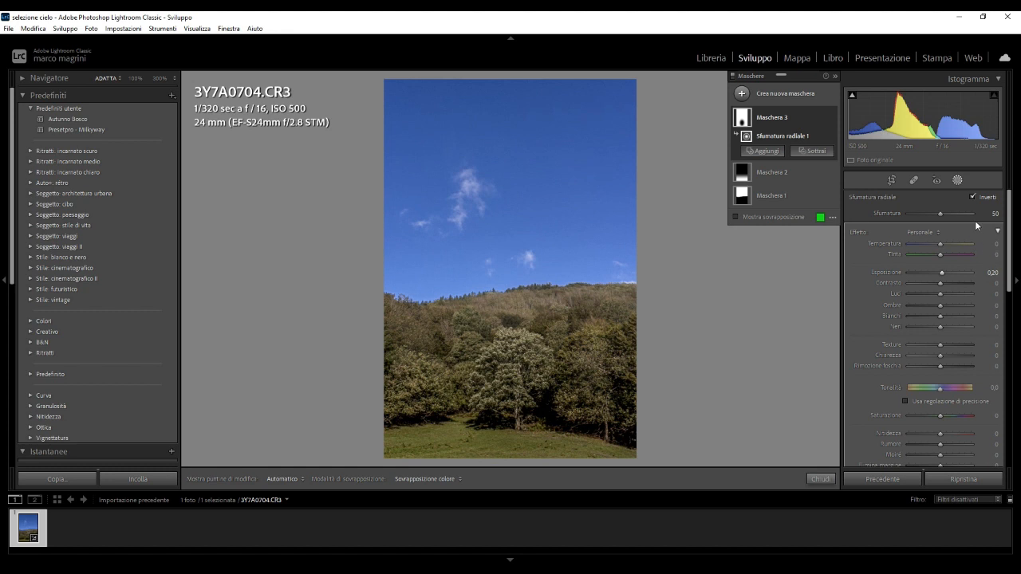
click(973, 198)
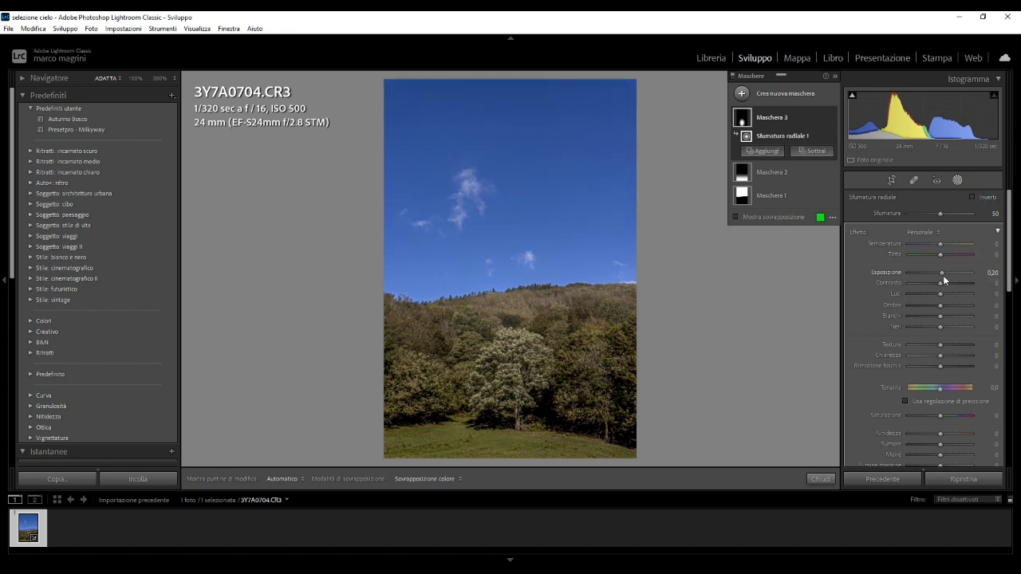
Step: Set the radial mask's exposure to 0.54, highlights -54, shadows 39, whites 22, blacks -12, texture 19, dehaze 29, and close the masking tool
drag(942, 274, 937, 325)
click(940, 325)
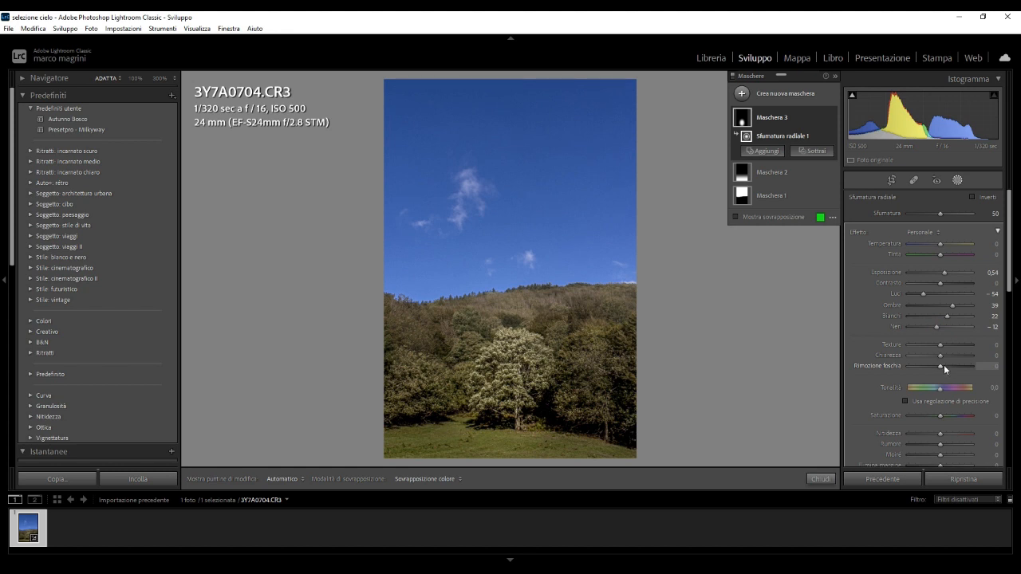
drag(943, 365, 950, 344)
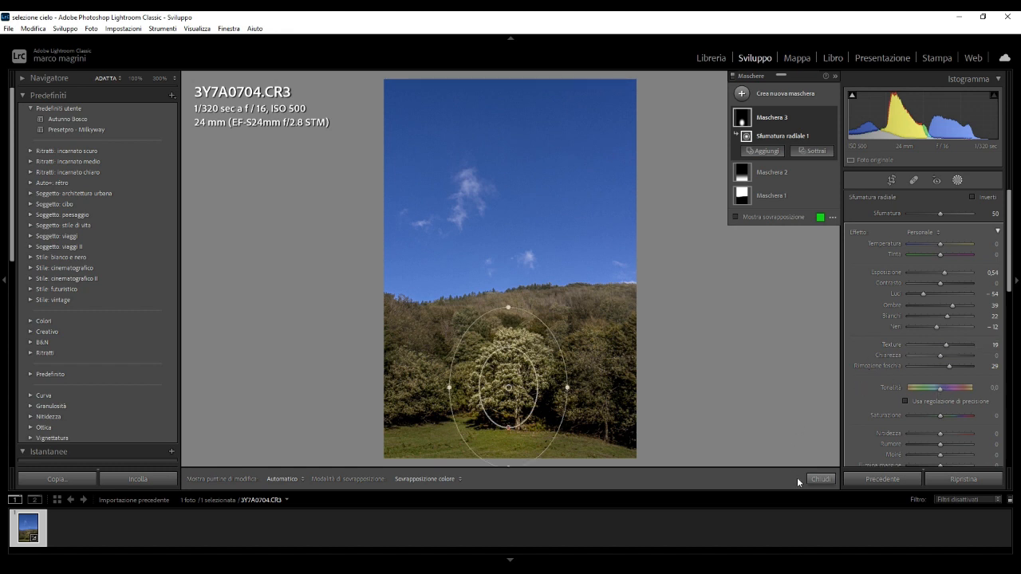
click(821, 479)
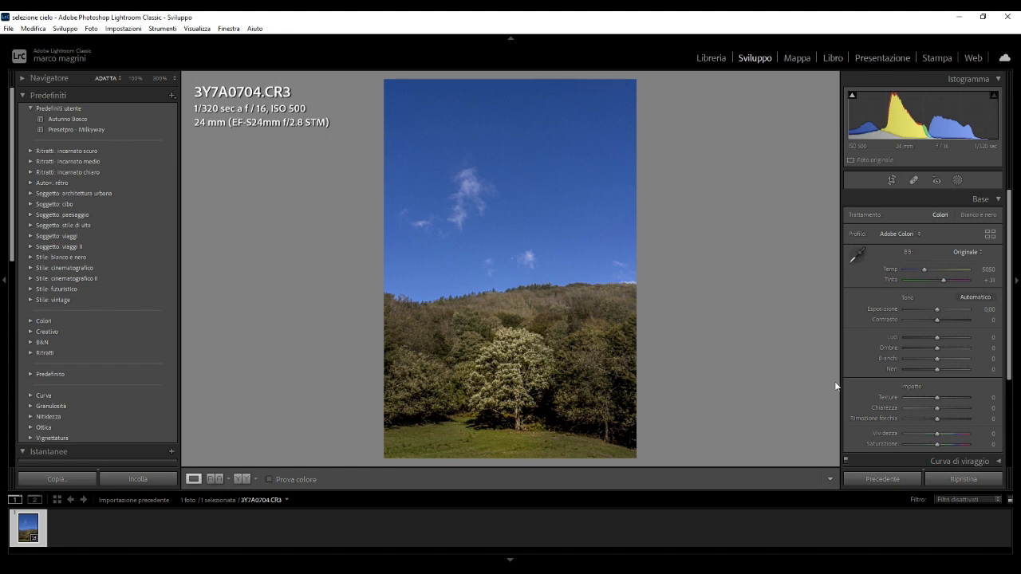
Step: Review the masks on the photo, close the masking tool and preview the photo full screen
click(958, 181)
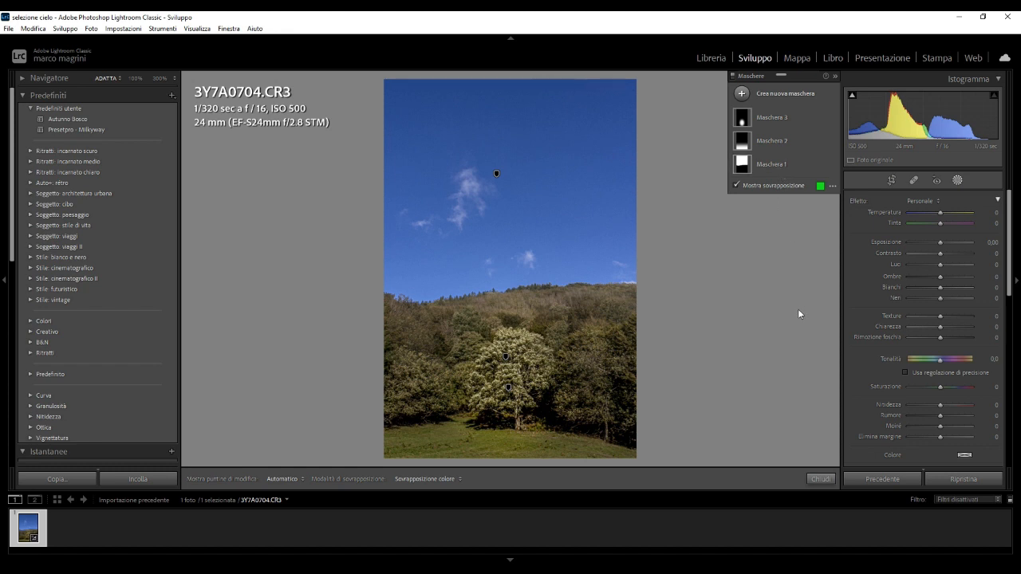
click(820, 478)
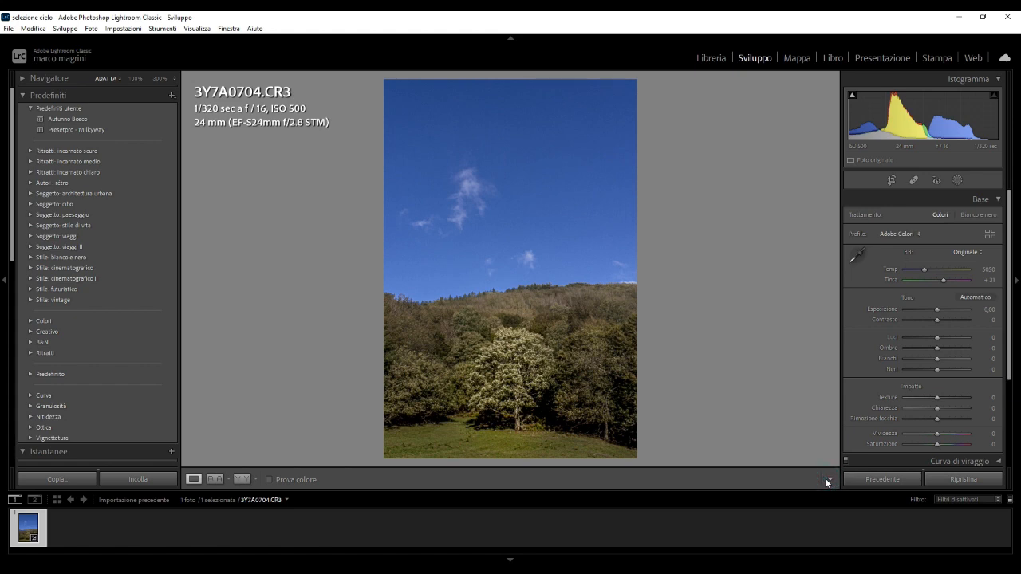
key(f)
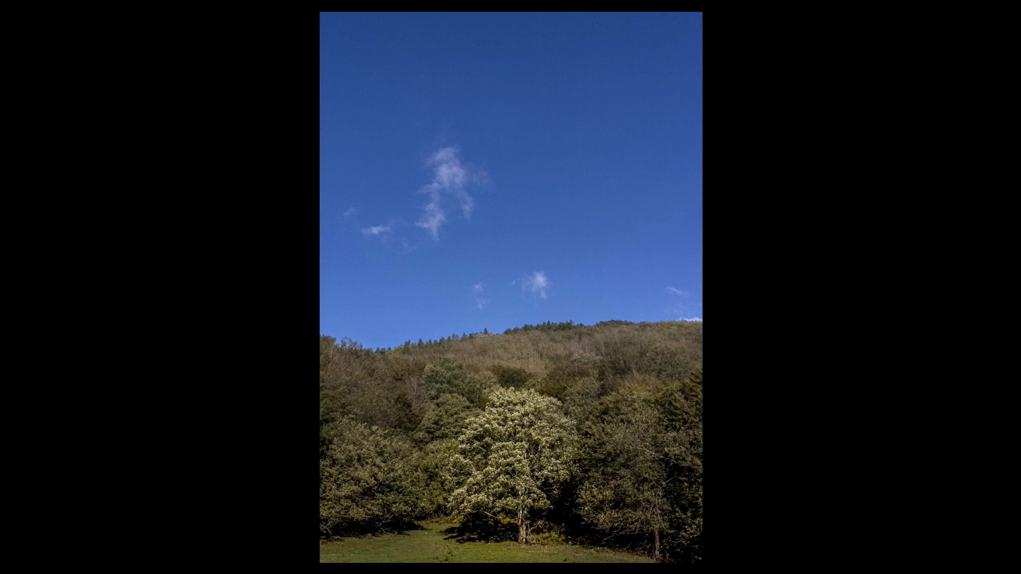
key(f)
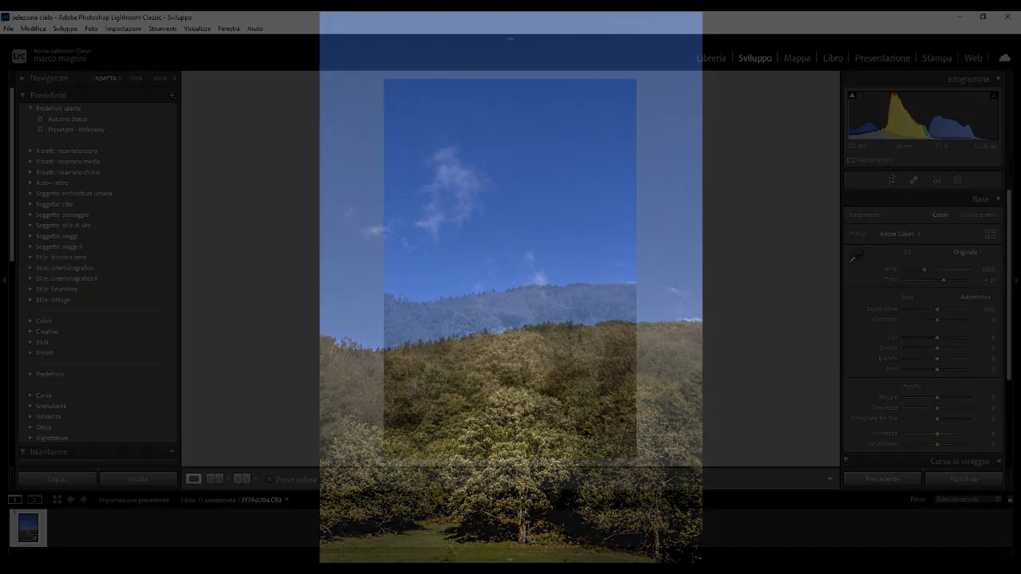
Step: Crop a strip of sky off the photo's upper edge and apply the crop
click(890, 179)
drag(512, 84, 511, 104)
key(Return)
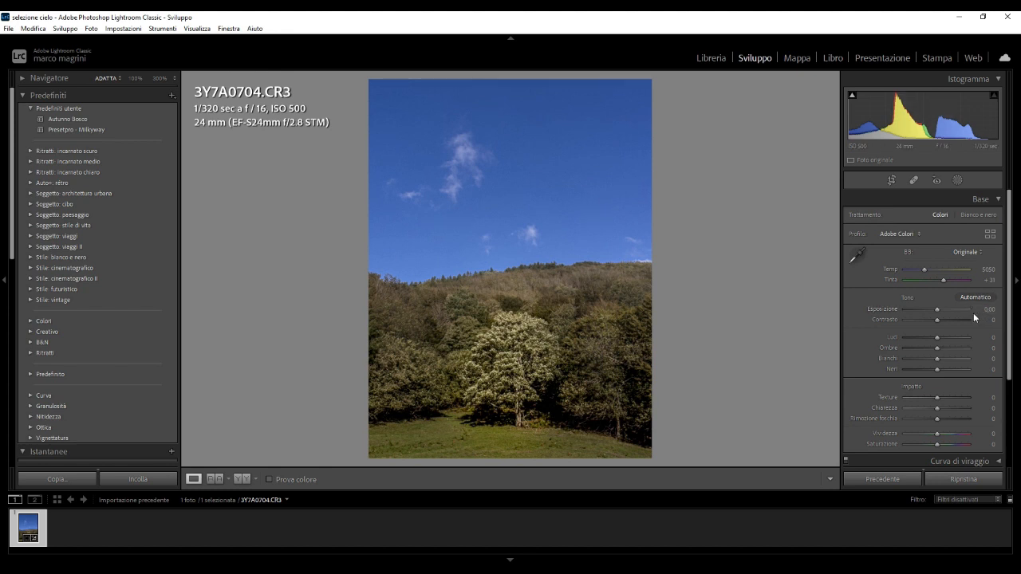
Step: Set the photo's overall exposure to +0.04, highlights -50, shadows +48, whites +28, blacks -14, texture +6, clarity +18 and vibrance +11
scroll(973, 312, down, 2)
scroll(973, 312, up, 1)
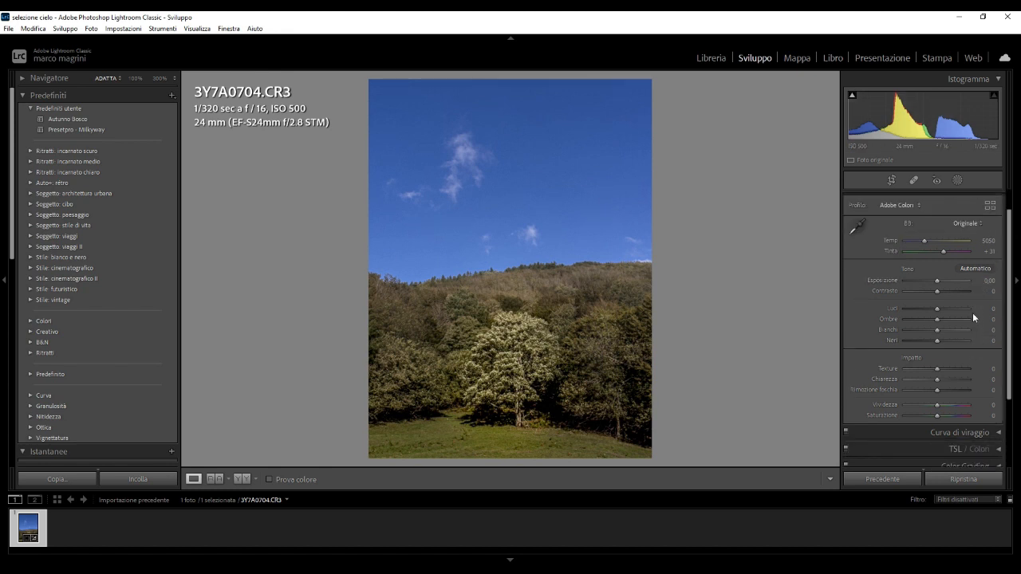
drag(936, 280, 937, 279)
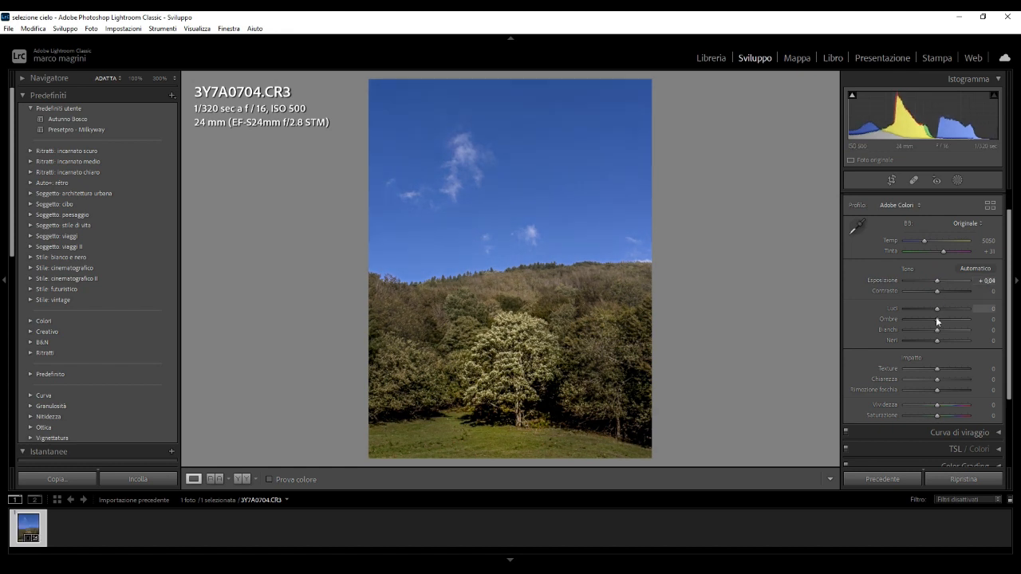
mouse_move(937, 311)
mouse_down()
mouse_move(929, 308)
mouse_move(951, 321)
mouse_move(921, 308)
mouse_up()
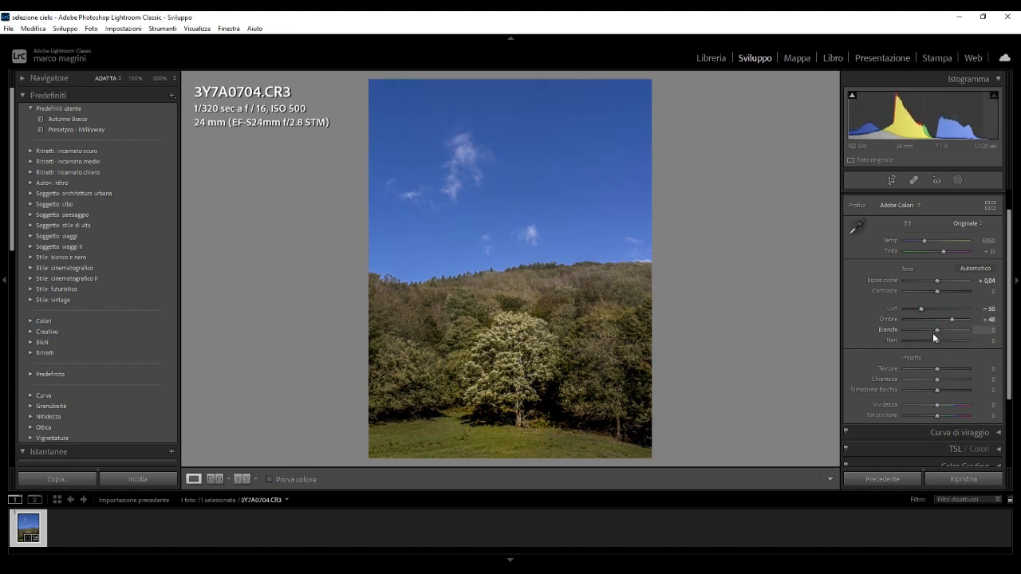
drag(938, 333, 938, 371)
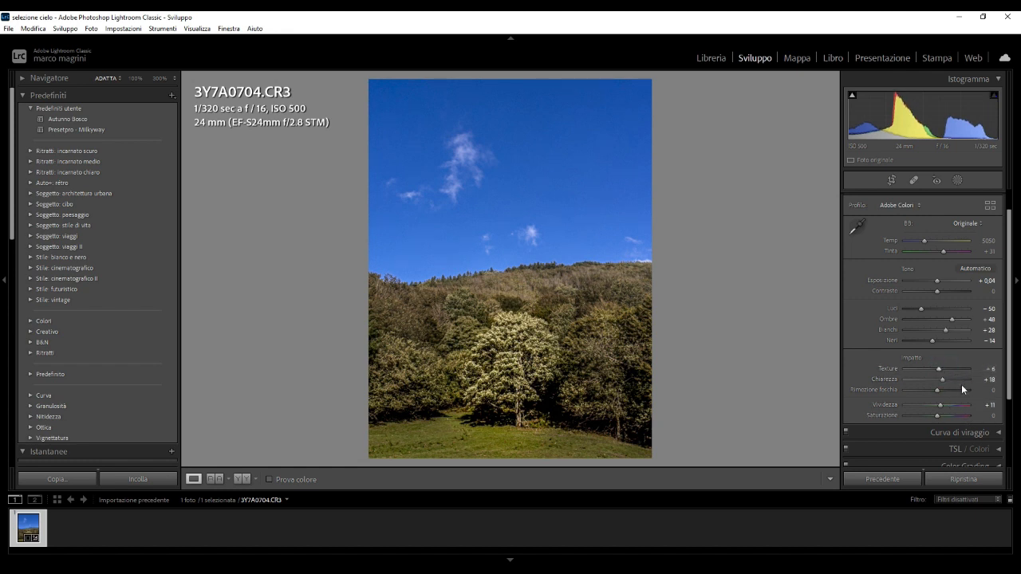
Step: Shape the tone curve with a midtone anchor, a slightly lowered shadow point and a highlight point at input 188, output 194
scroll(946, 295, down, 3)
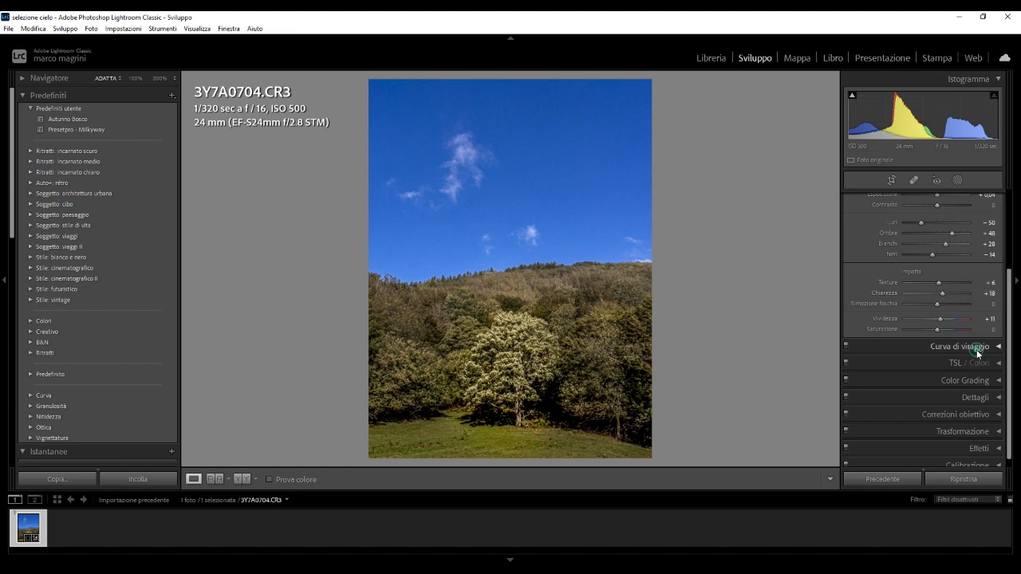
click(975, 346)
click(926, 318)
drag(897, 347, 897, 352)
click(950, 293)
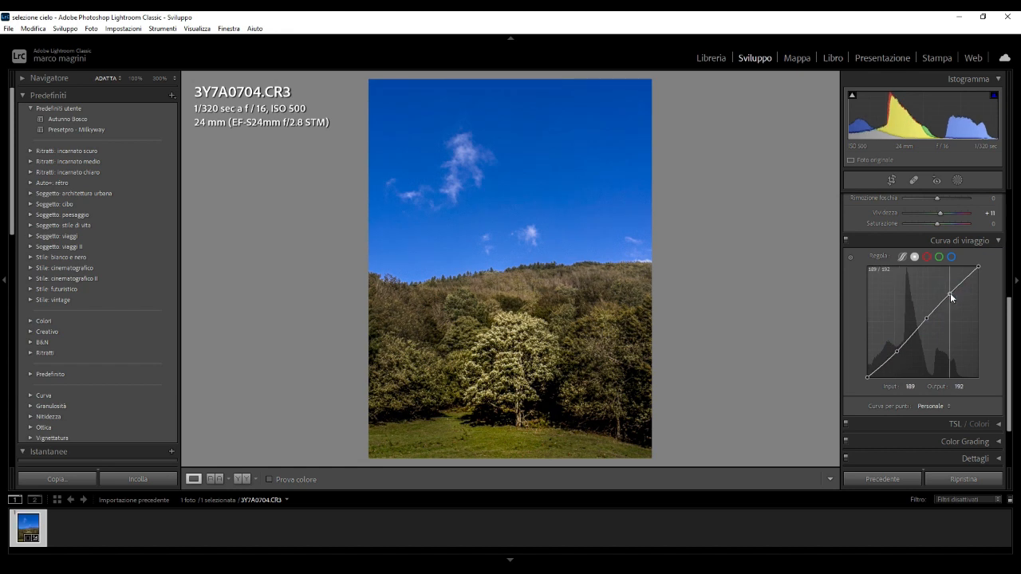
scroll(953, 351, down, 2)
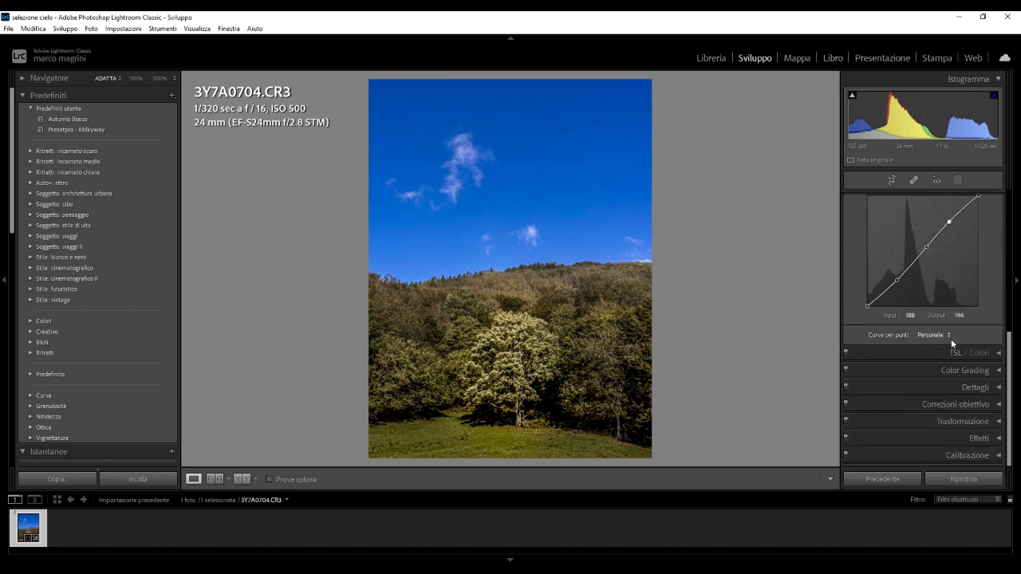
scroll(988, 315, up, 4)
click(997, 311)
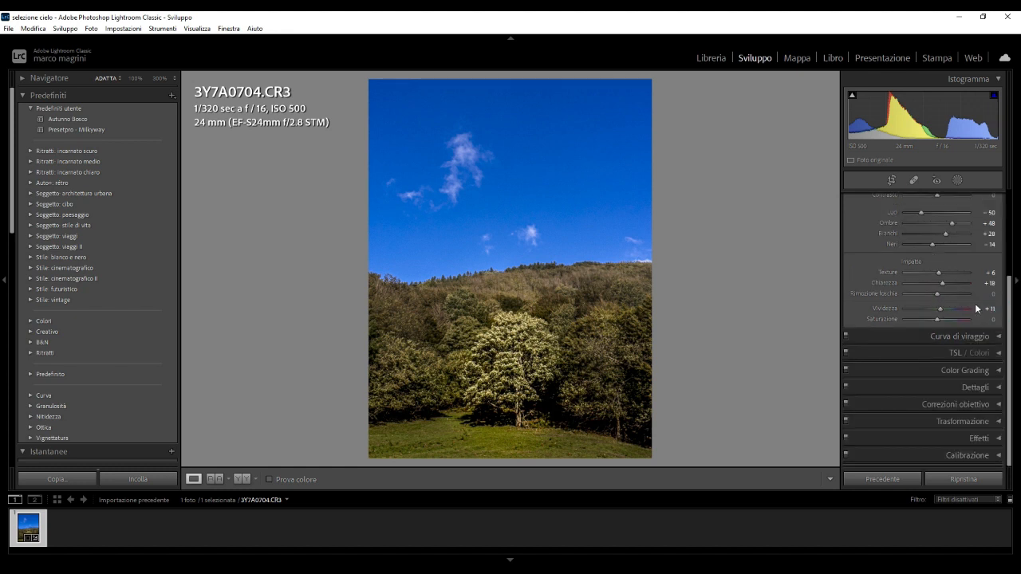
Step: Open the lens correction settings, compare the photo before and after side by side, and return to the single-photo view
click(985, 406)
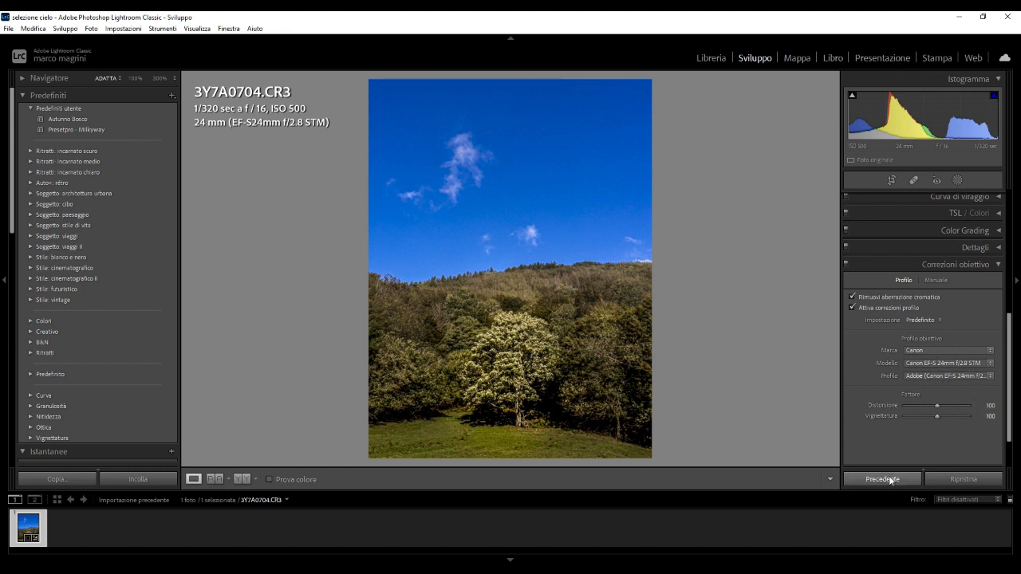
click(237, 479)
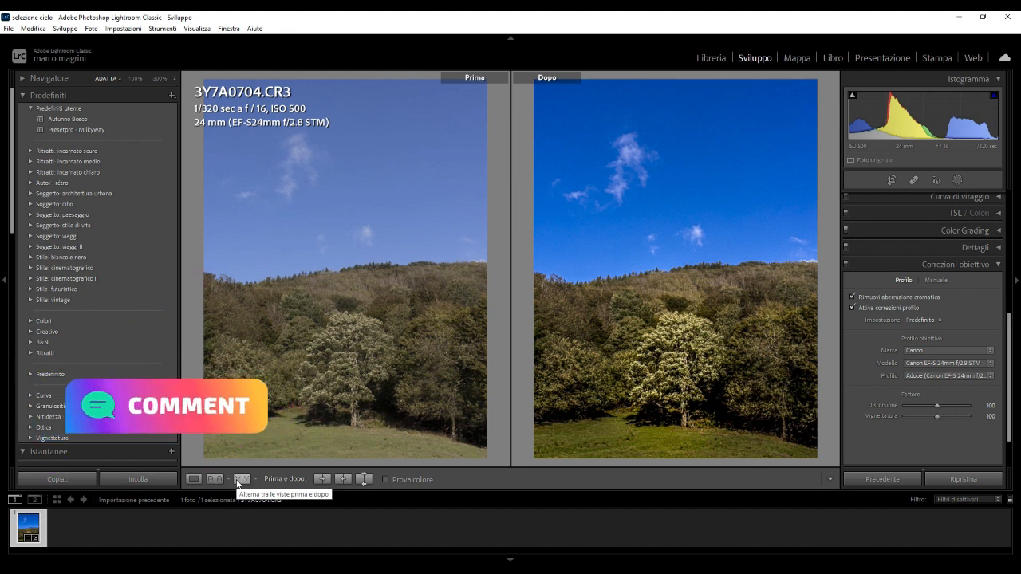
click(194, 479)
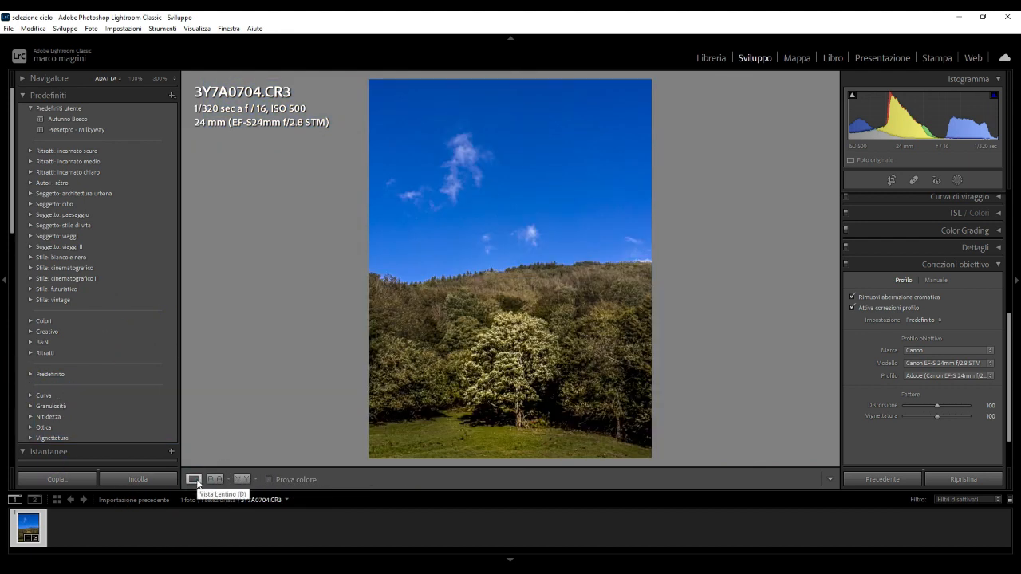